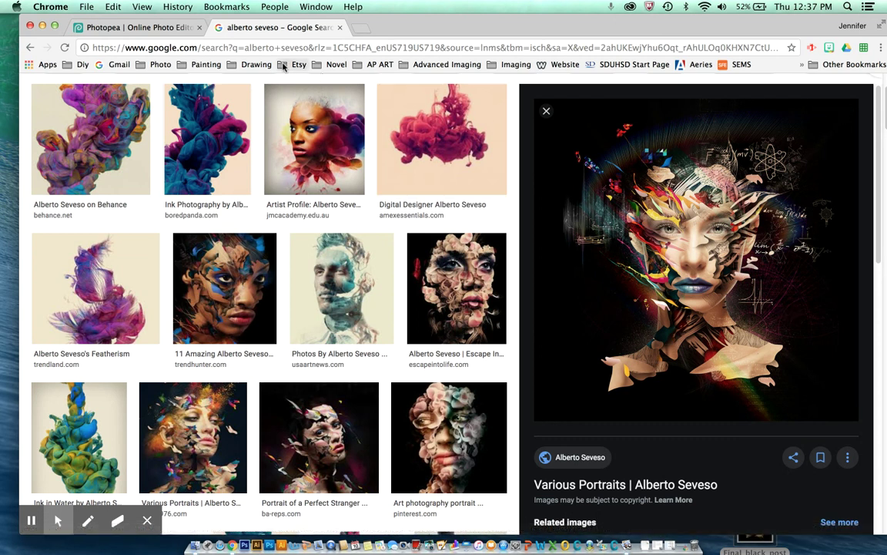
- Open a new browser tab, search the web for "unsplash" and open the Unsplash website
click(362, 31)
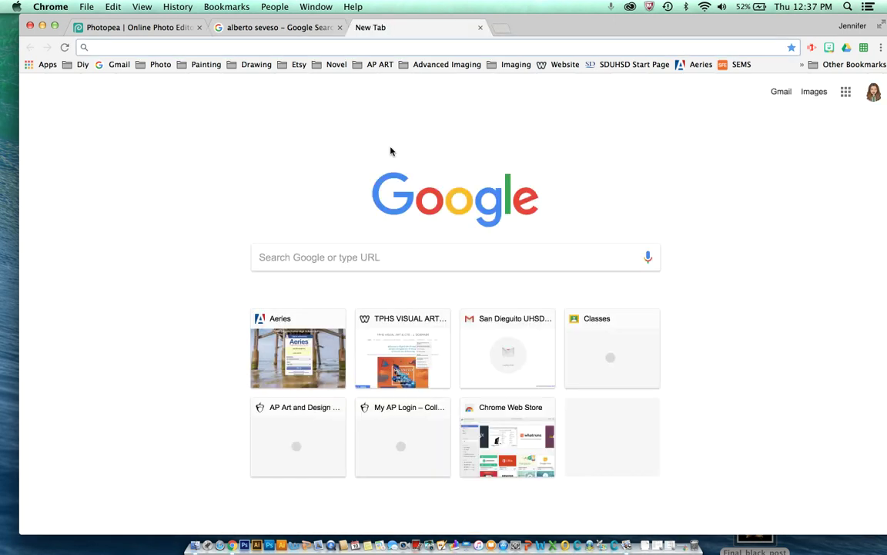
text(unsplash)
key(Return)
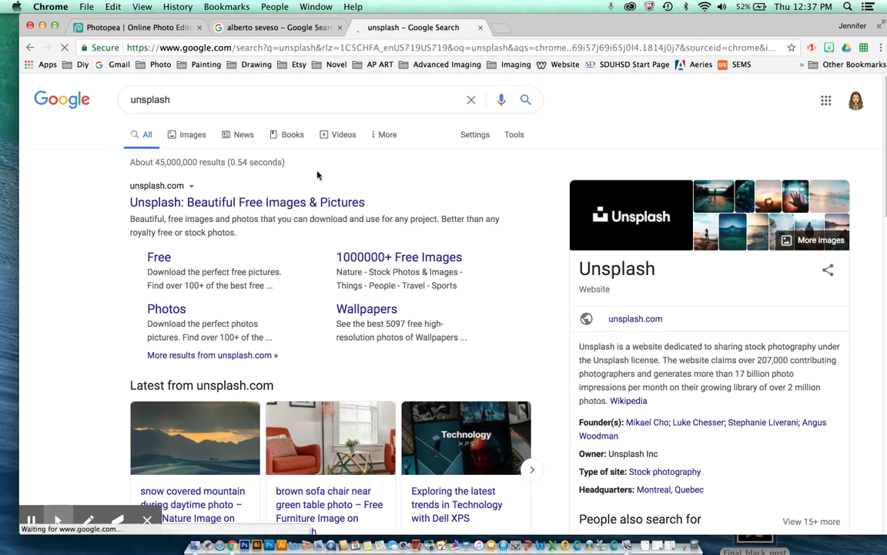
click(273, 202)
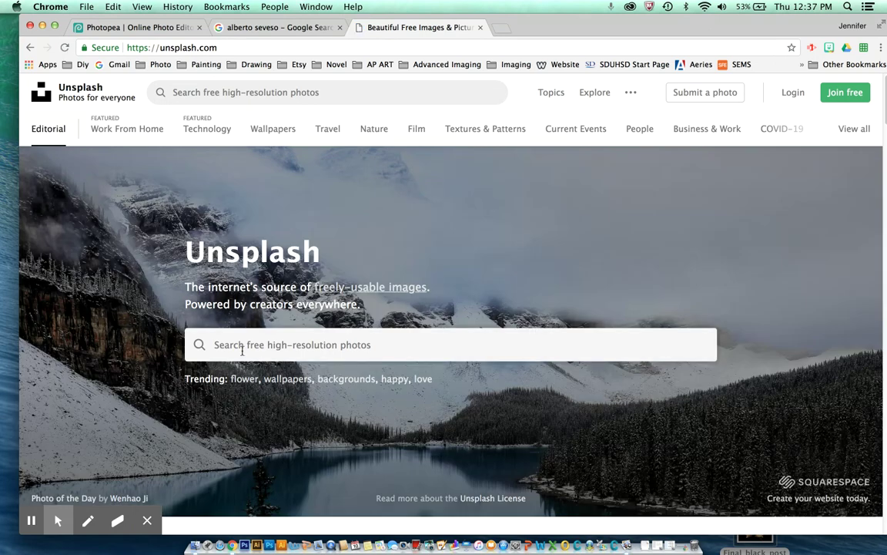
- Search Unsplash's free photos for "portrait"
click(242, 349)
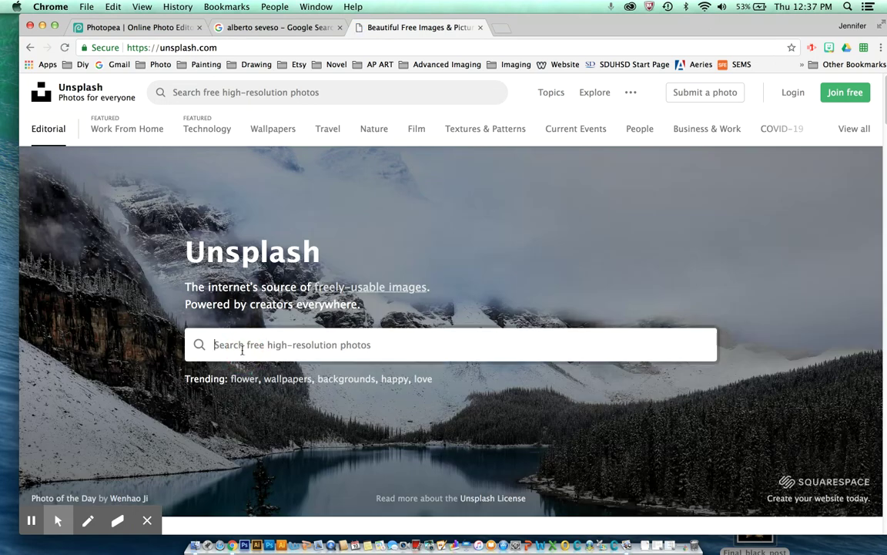
text(portrait)
key(Return)
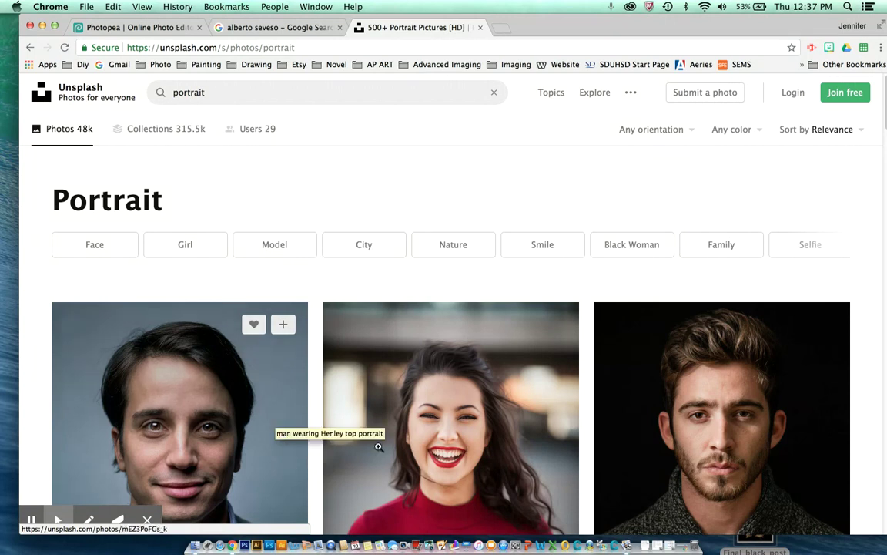
- Browse the portrait results and open the photo of the freckled woman with a hair bun resting her cheek on her hand
scroll(472, 433, down, 10)
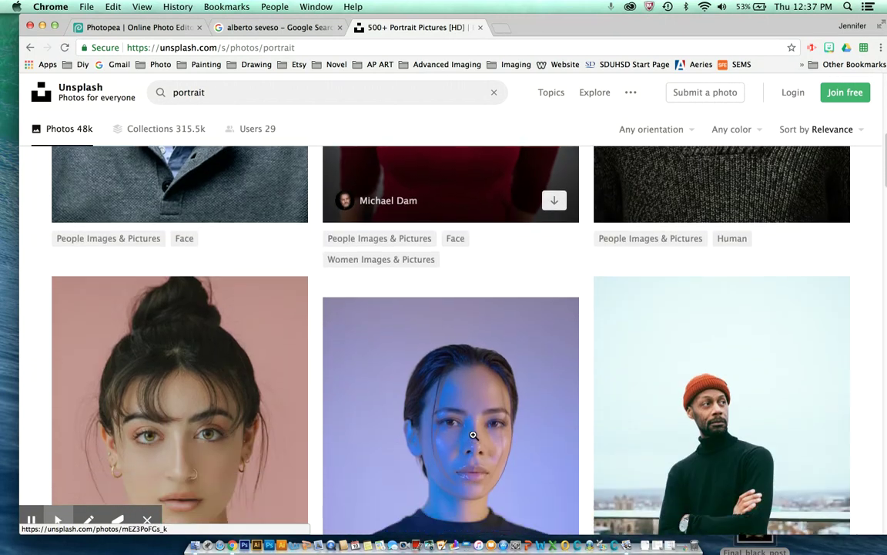
scroll(473, 435, down, 5)
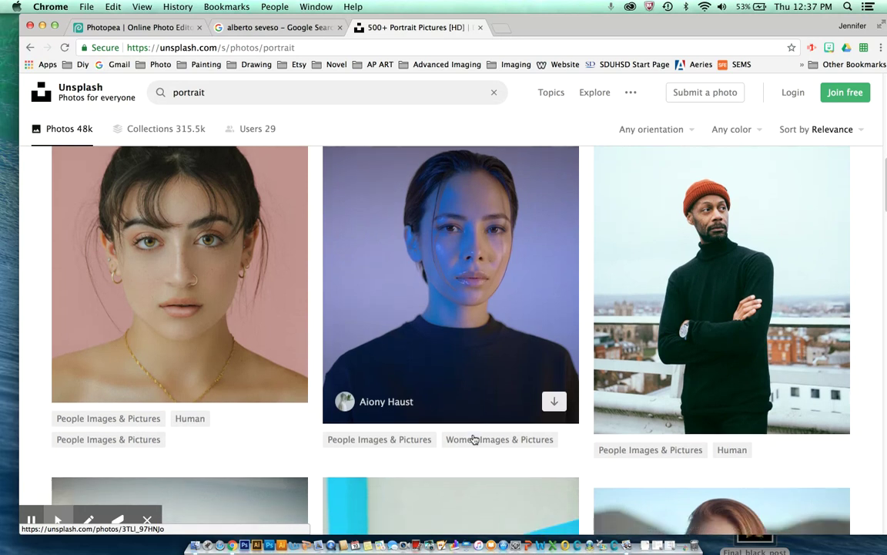
scroll(473, 437, down, 8)
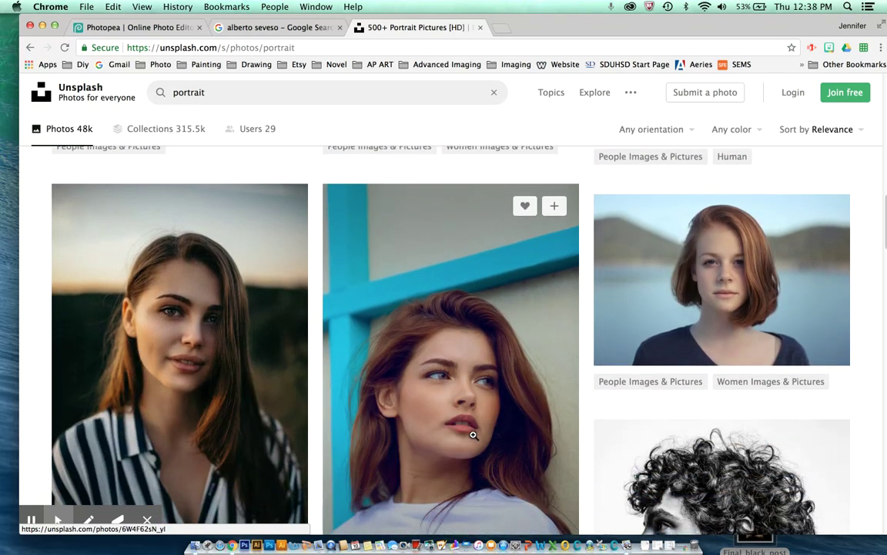
scroll(473, 435, down, 4)
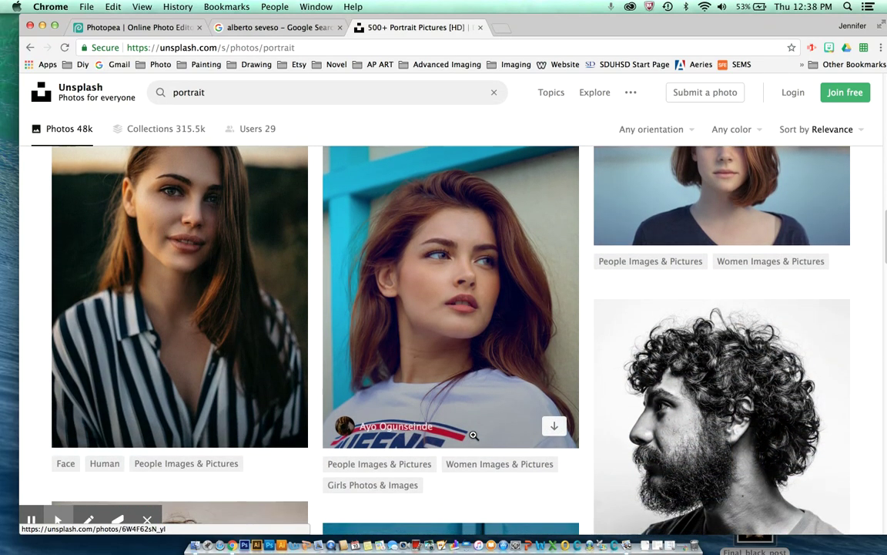
scroll(473, 435, down, 8)
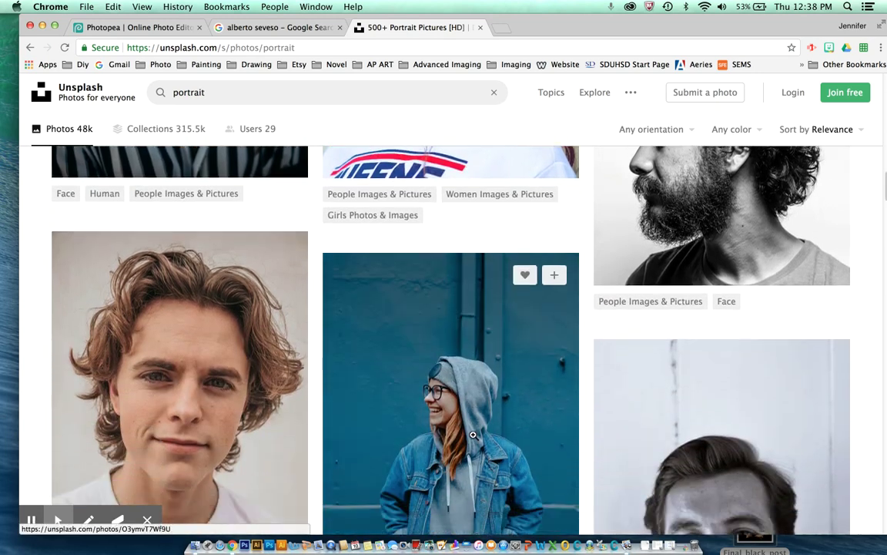
scroll(473, 435, down, 18)
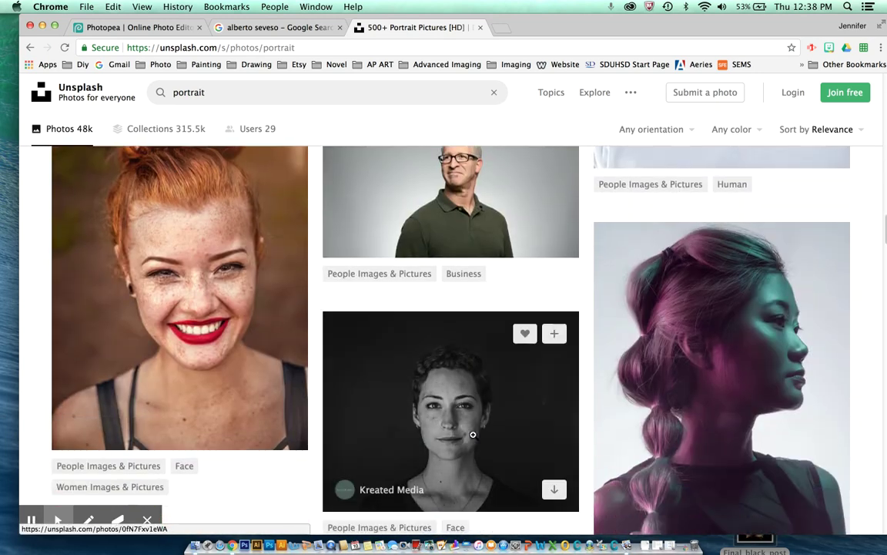
scroll(473, 434, down, 18)
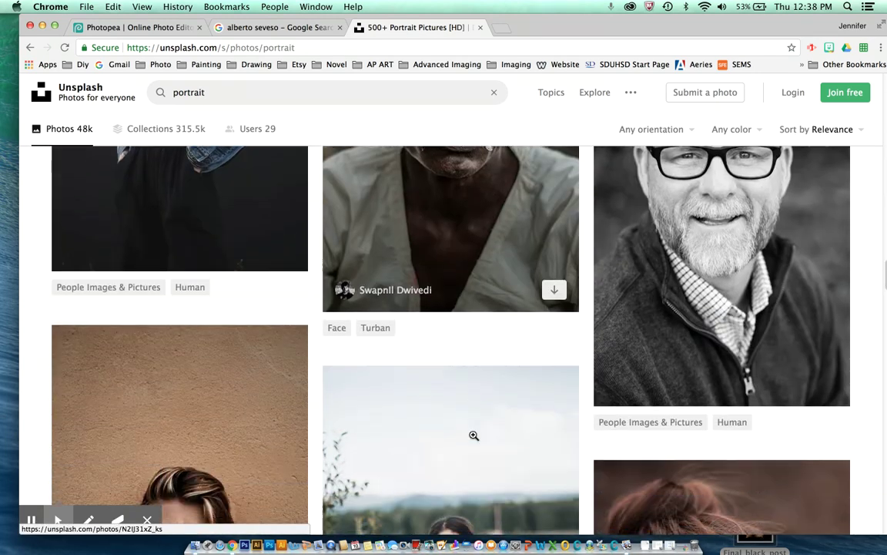
scroll(474, 435, down, 18)
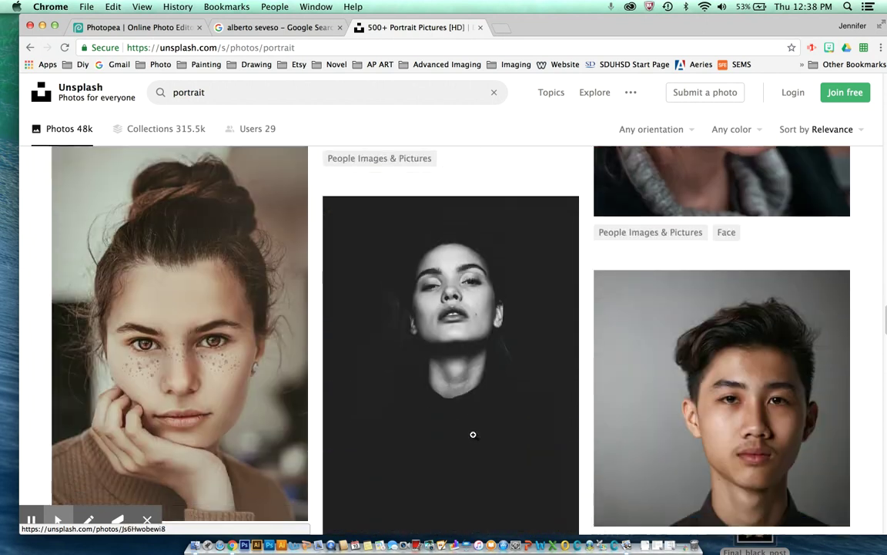
scroll(473, 434, down, 1)
click(207, 368)
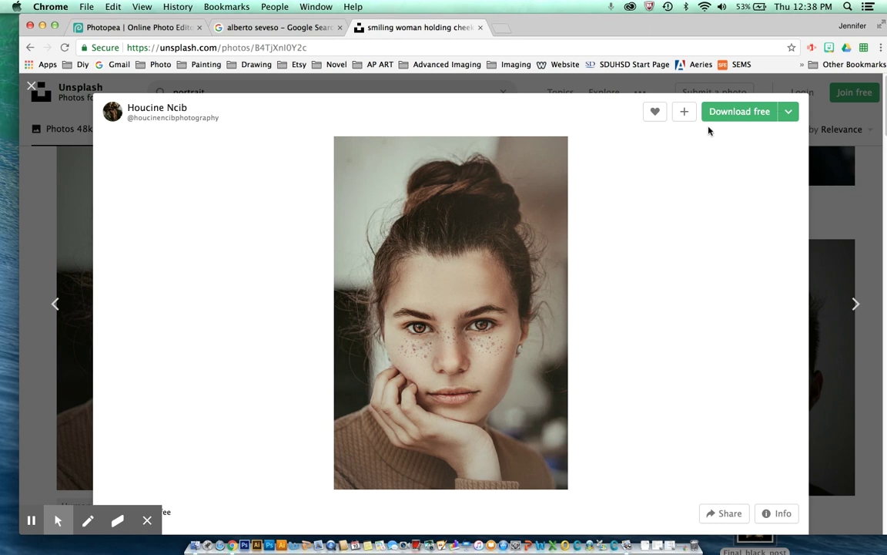
- Download the opened portrait for free and place the downloaded file on the desktop
click(752, 116)
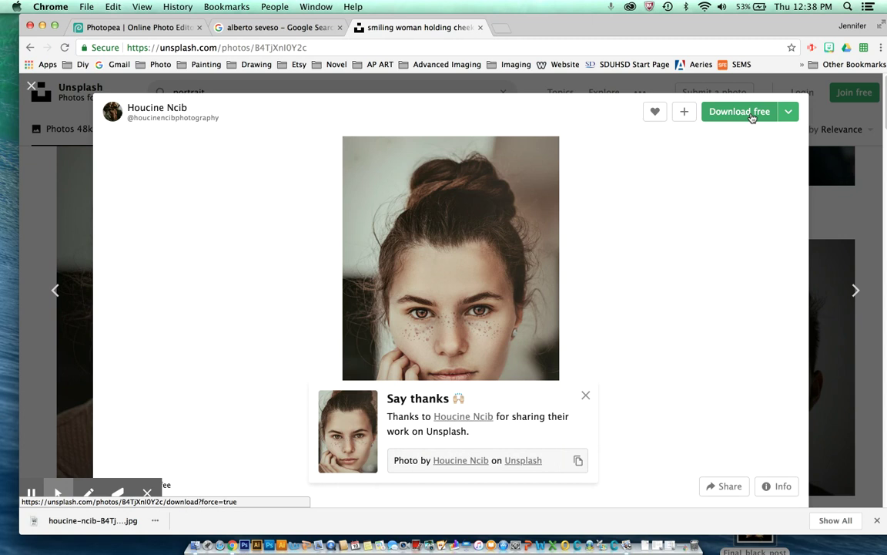
click(585, 395)
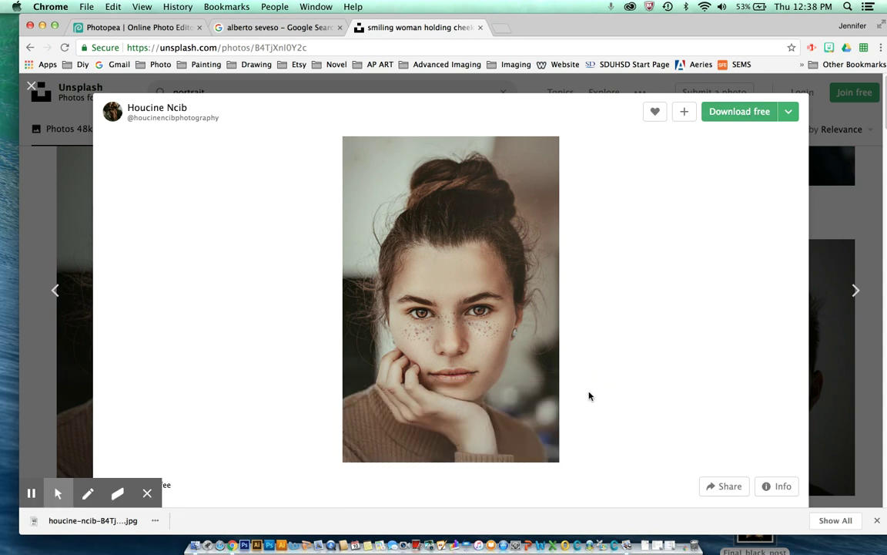
drag(333, 17, 439, 15)
drag(172, 521, 75, 523)
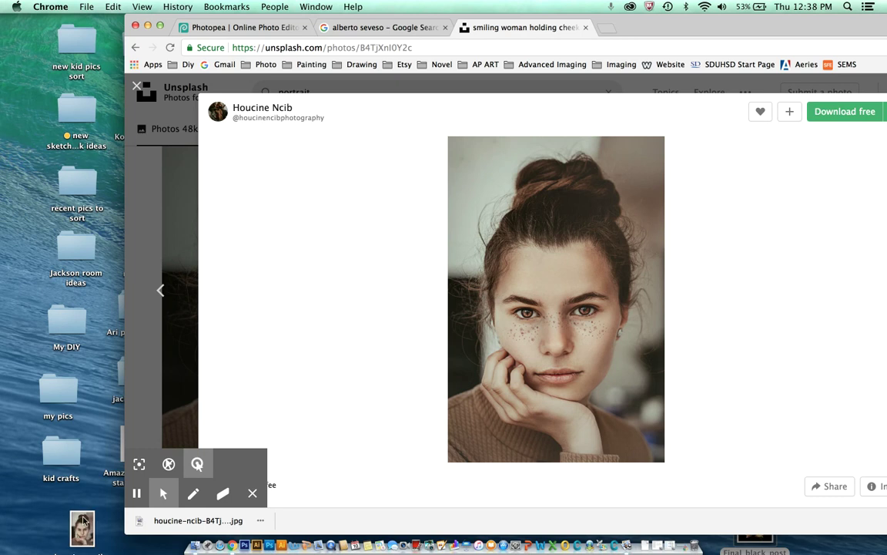
- Close the Unsplash and image search pages and return to Photopea with its window shifted back into view
click(586, 27)
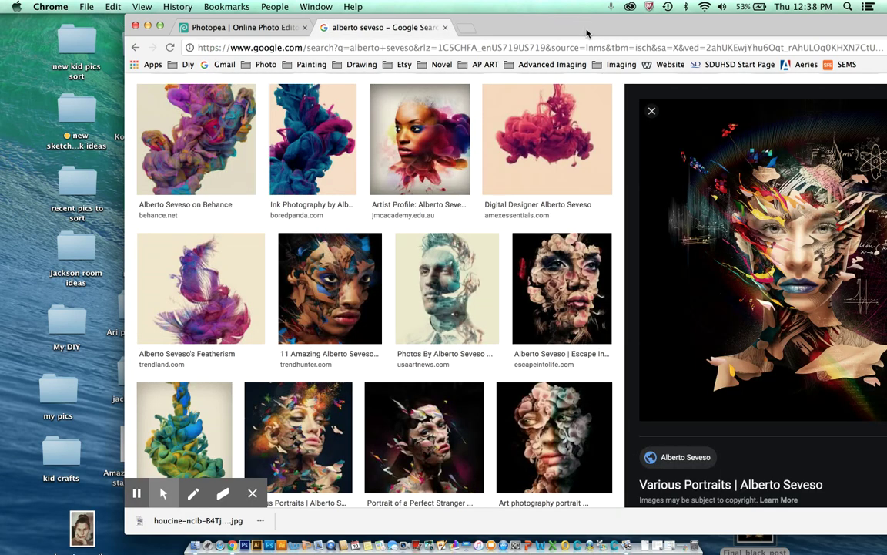
click(445, 29)
double_click(447, 31)
drag(429, 33, 421, 26)
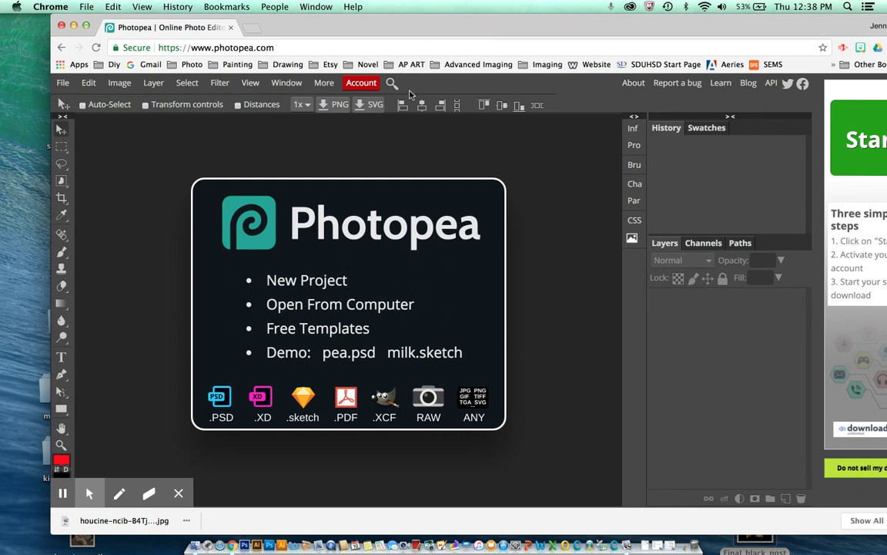
- Start a new project and name it with the author's surname followed by "-seveso"
click(64, 85)
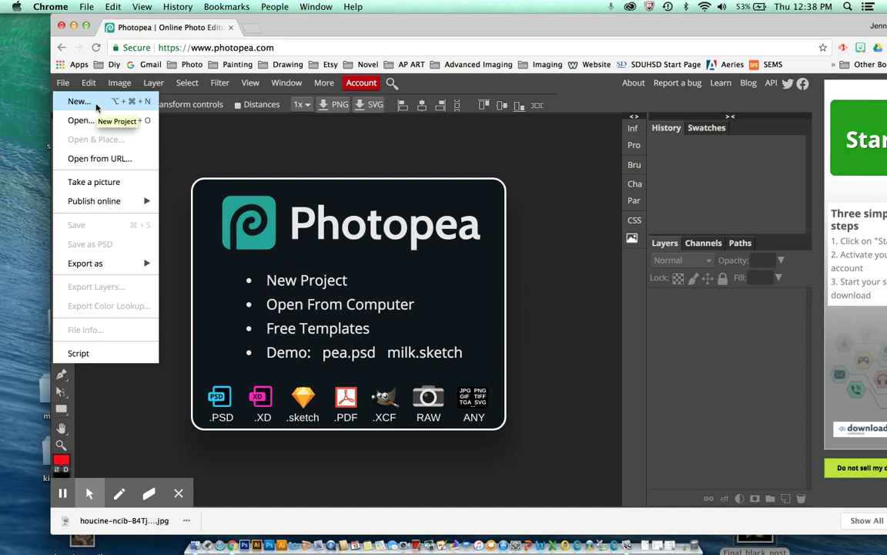
click(96, 107)
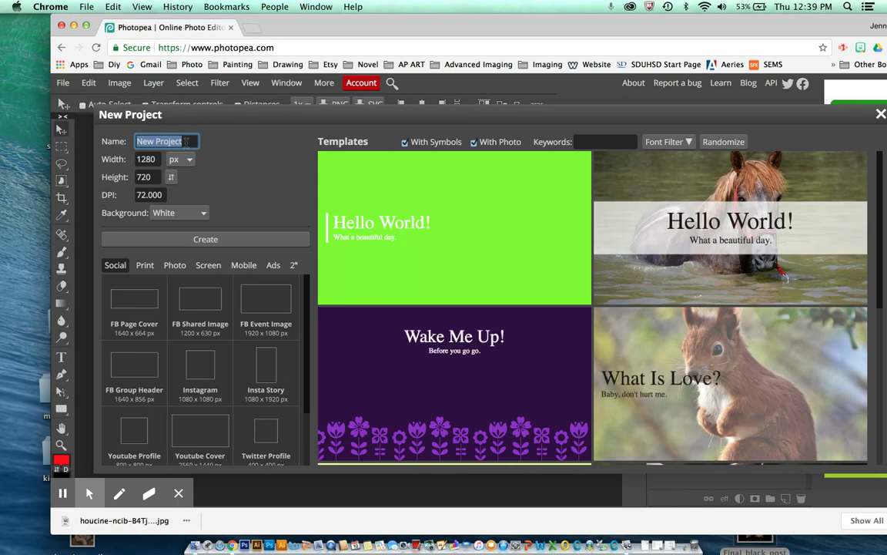
text(Doer)
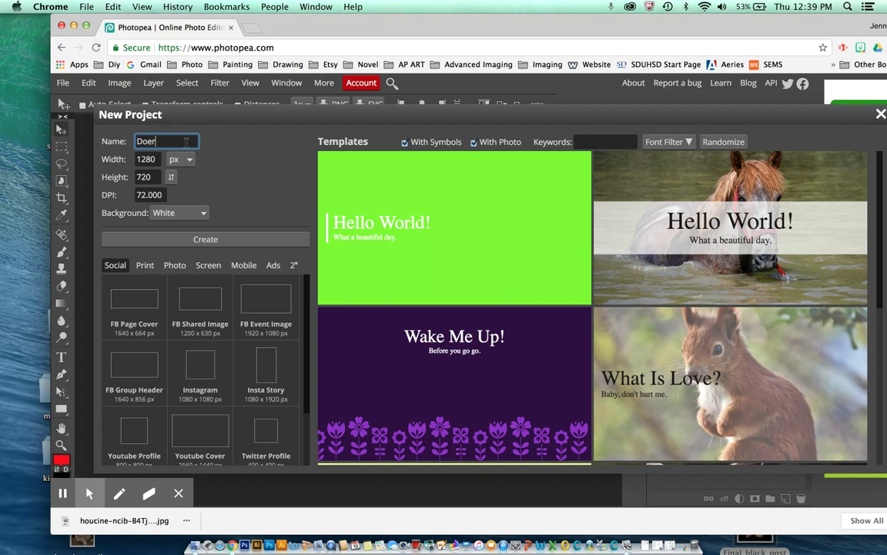
text(rer-seveso)
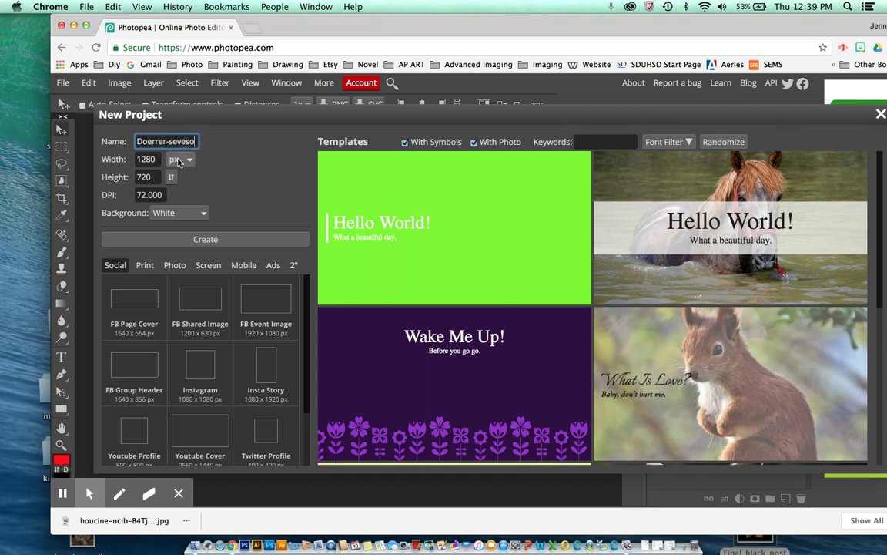
- Switch the new project's units to inches and set its width to 11 and height to 14
click(182, 159)
click(192, 193)
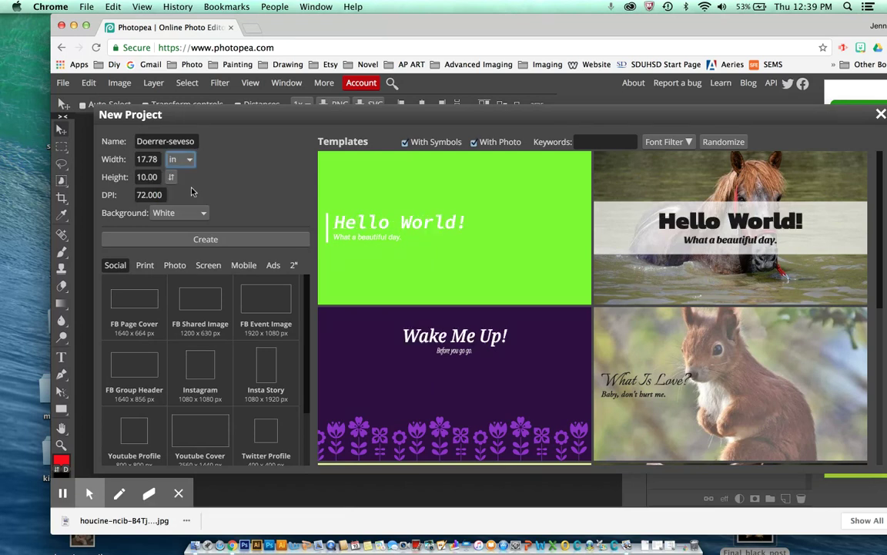
double_click(156, 159)
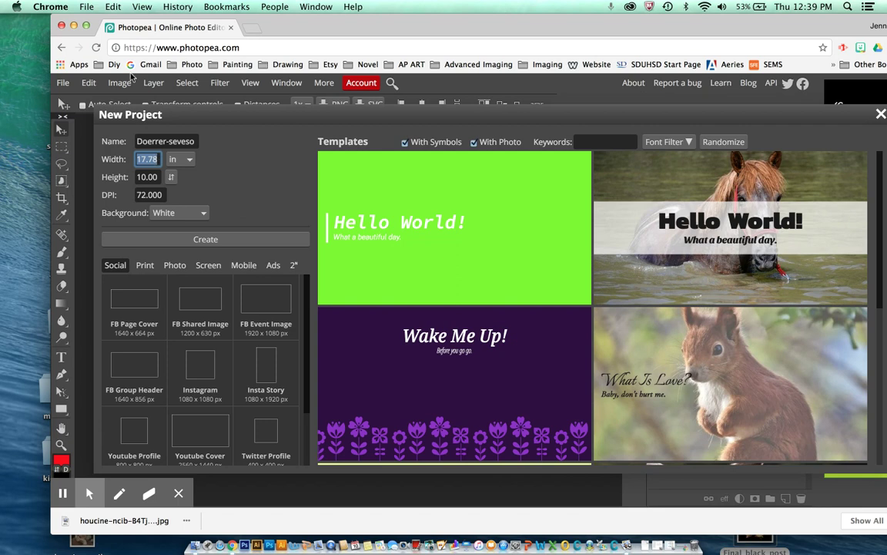
text(11)
key(Tab)
text(14)
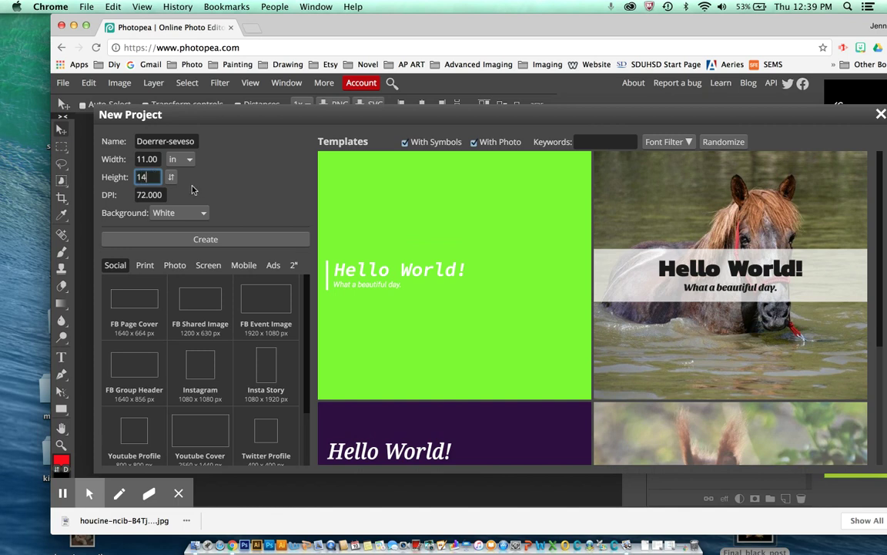
key(Tab)
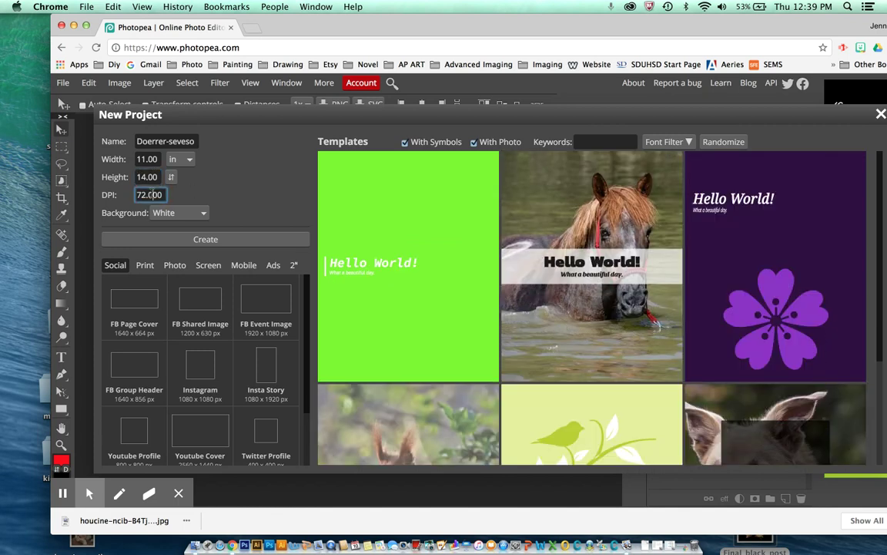
- Set the resolution to 150 DPI and create the project with a white background
double_click(160, 195)
text(150)
click(244, 194)
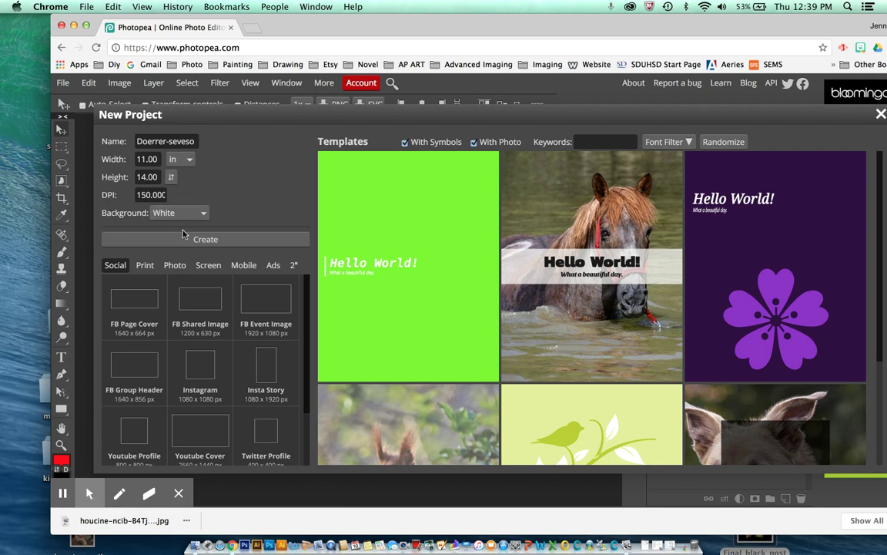
click(165, 243)
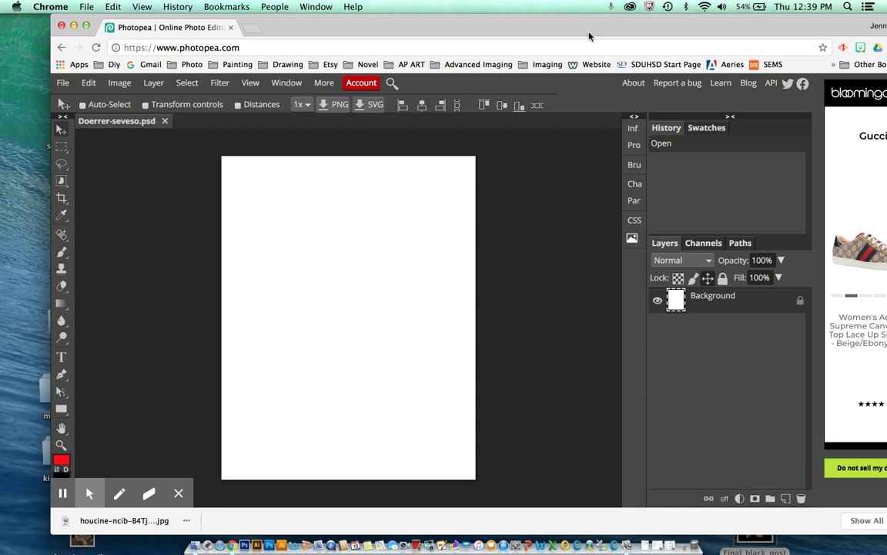
- Open the portrait JPEG whose name ends in "B4TjXnI0Y2c-unsplash.jpg", without the "(2)", from the Desktop folder
click(64, 83)
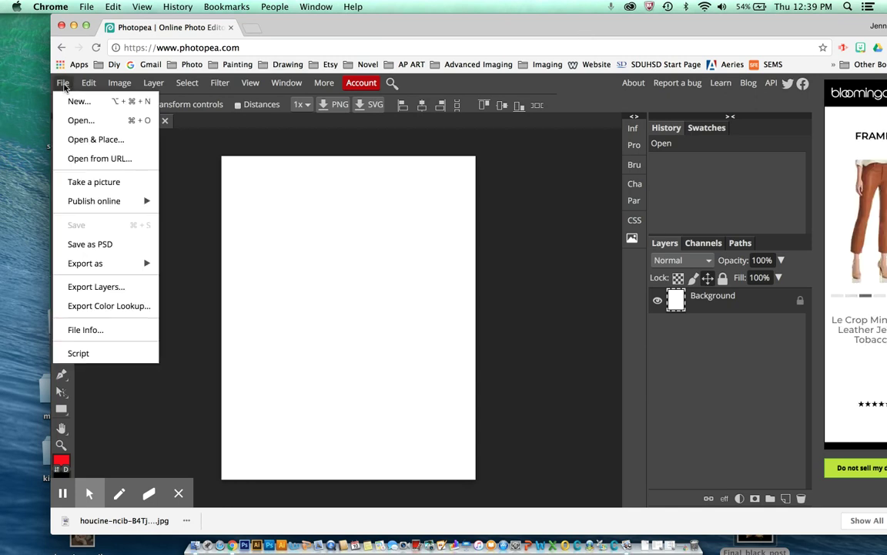
click(99, 123)
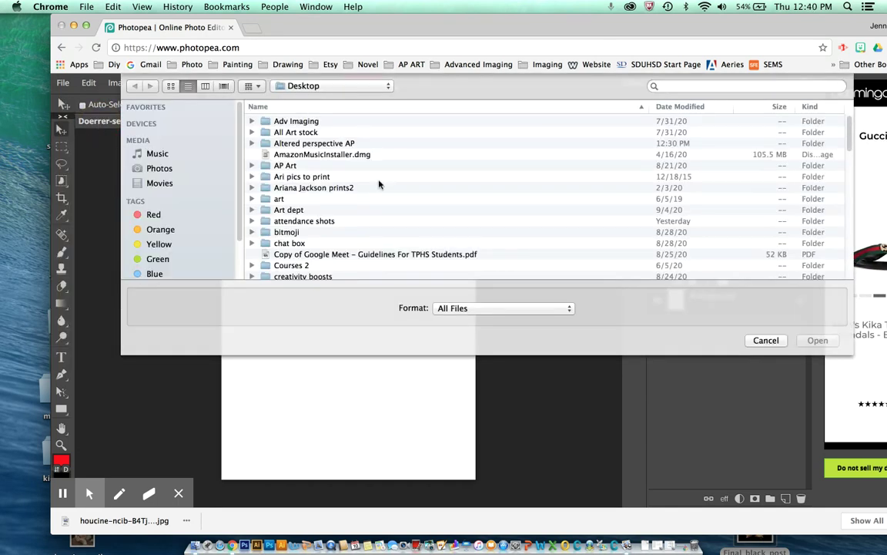
scroll(413, 197, down, 1)
scroll(413, 197, down, 5)
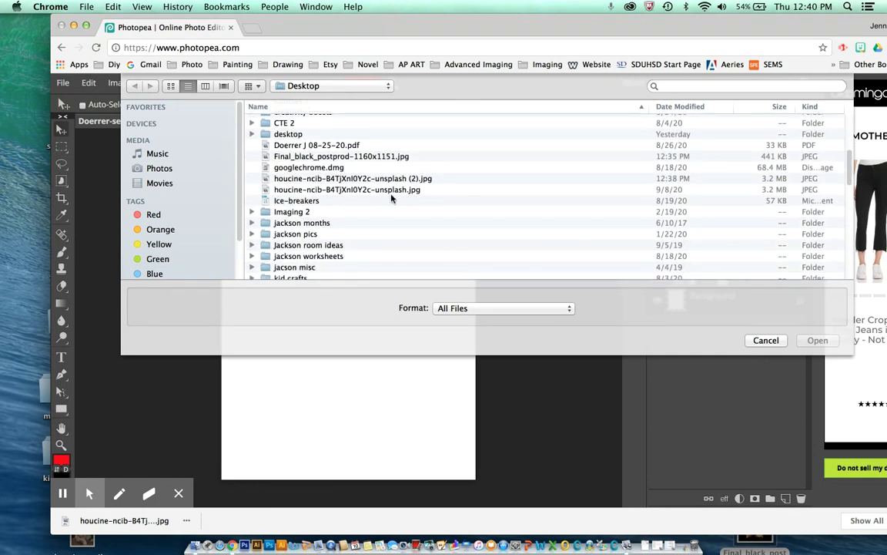
click(391, 191)
click(810, 341)
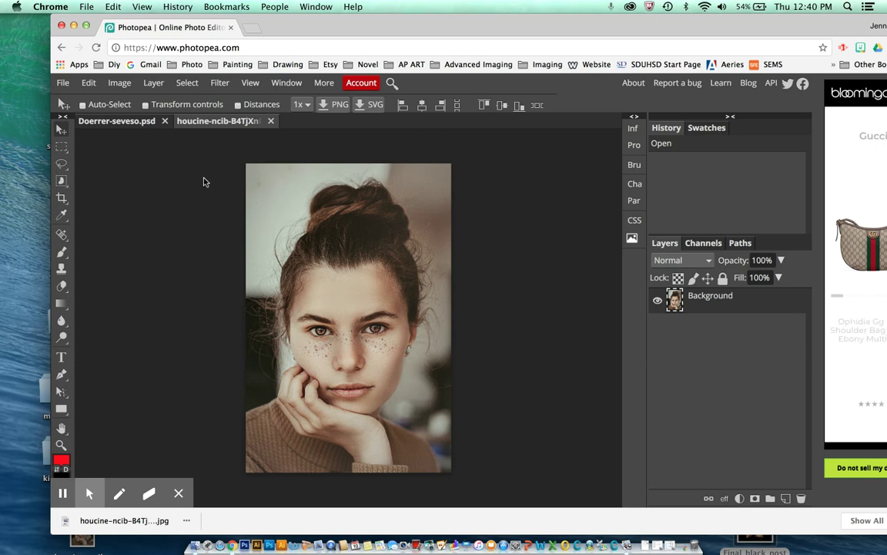
- Check the portrait's image dimensions in inches
click(124, 88)
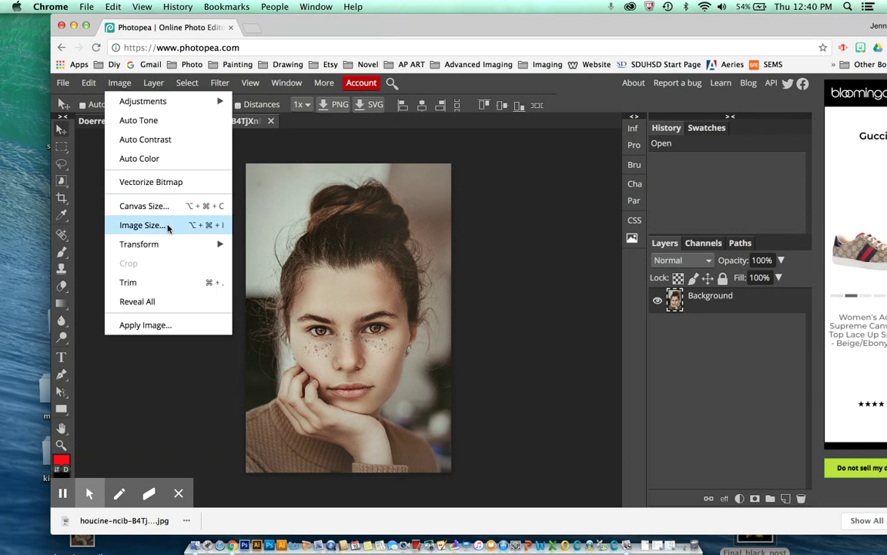
click(168, 225)
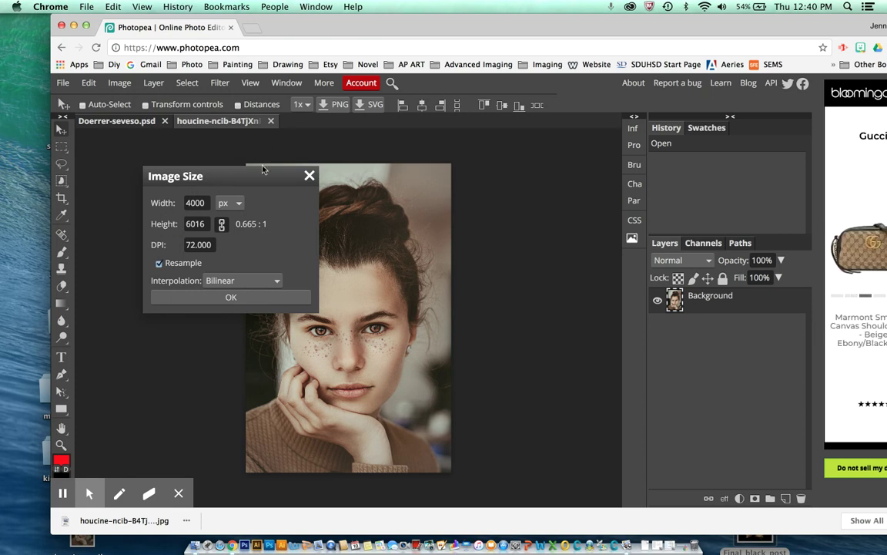
click(242, 203)
click(230, 239)
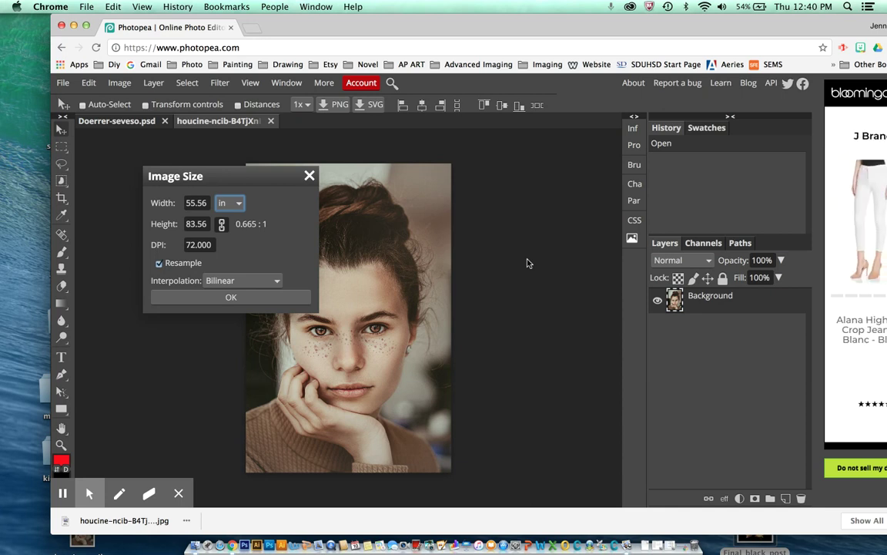
click(309, 177)
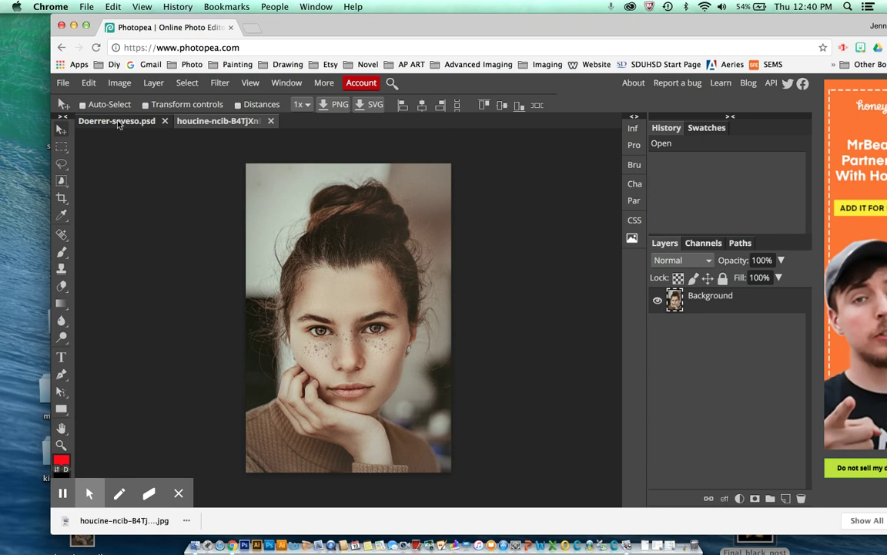
- Copy the portrait into the seveso project as a layer and move it so the forehead and both eyes show on the canvas
click(61, 129)
drag(369, 308, 120, 124)
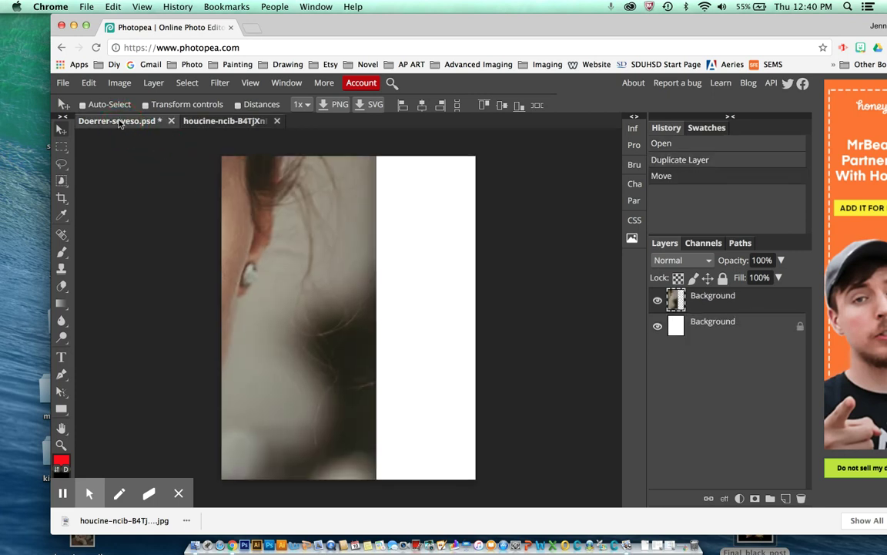
drag(304, 254, 480, 362)
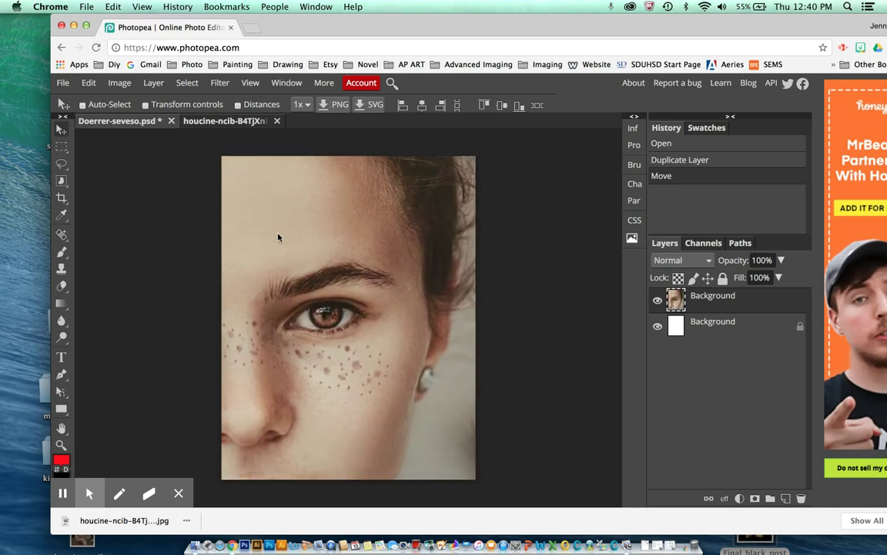
drag(291, 239, 409, 316)
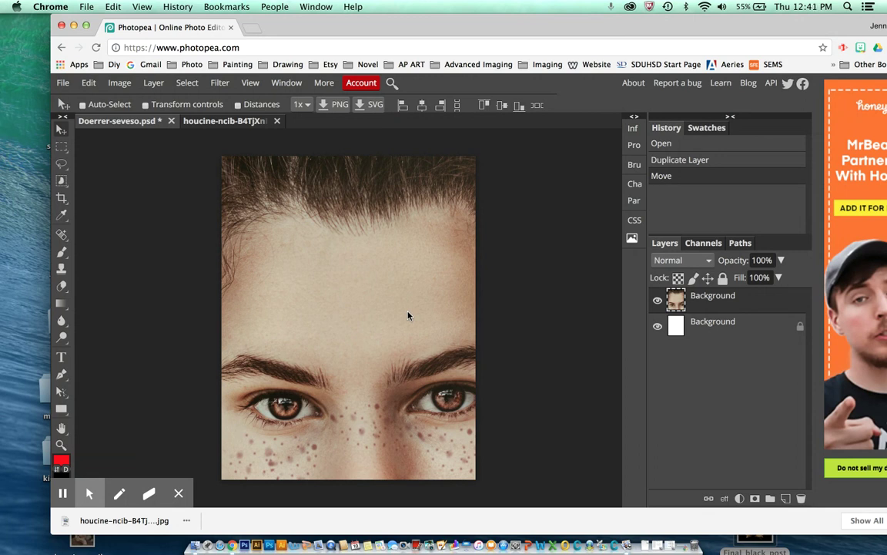
- Scale the portrait layer proportionally to about 44% with Free Transform so the whole head fits the canvas
click(61, 445)
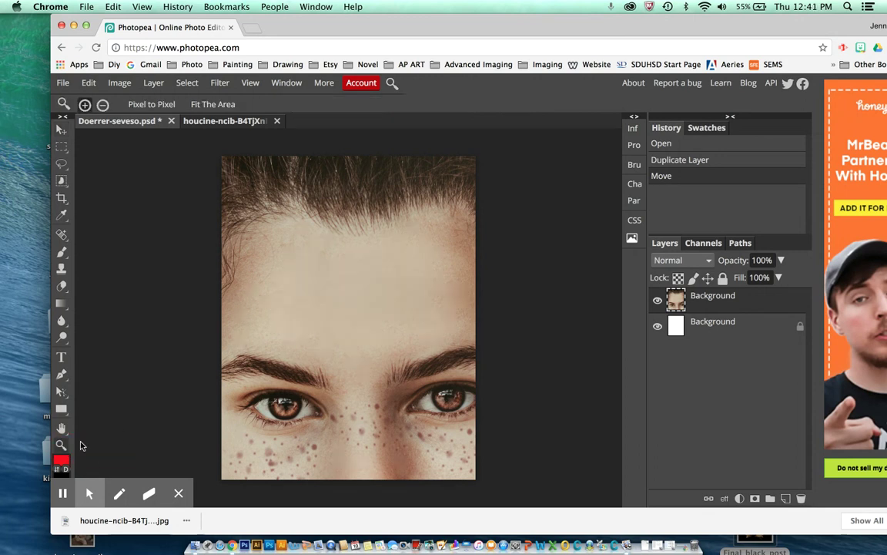
alt+click(336, 329)
alt+click(336, 330)
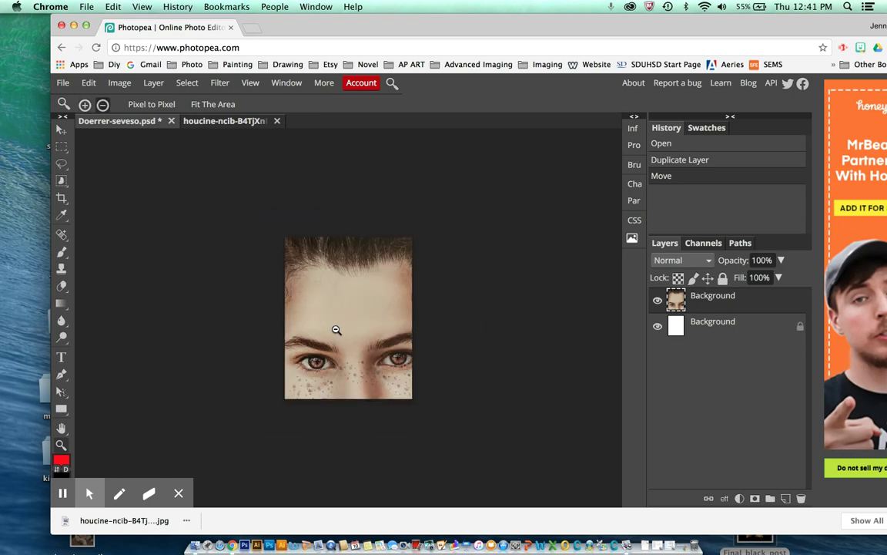
alt+click(336, 330)
alt+click(336, 330)
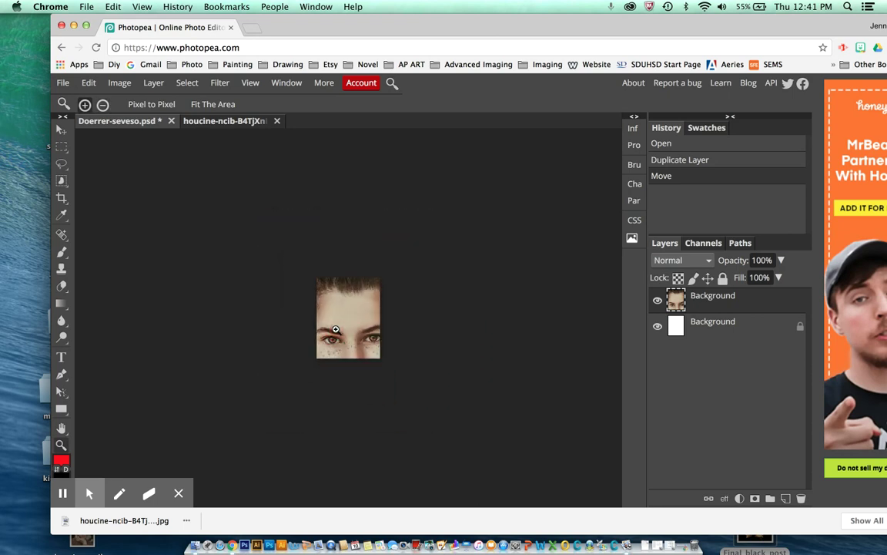
click(89, 83)
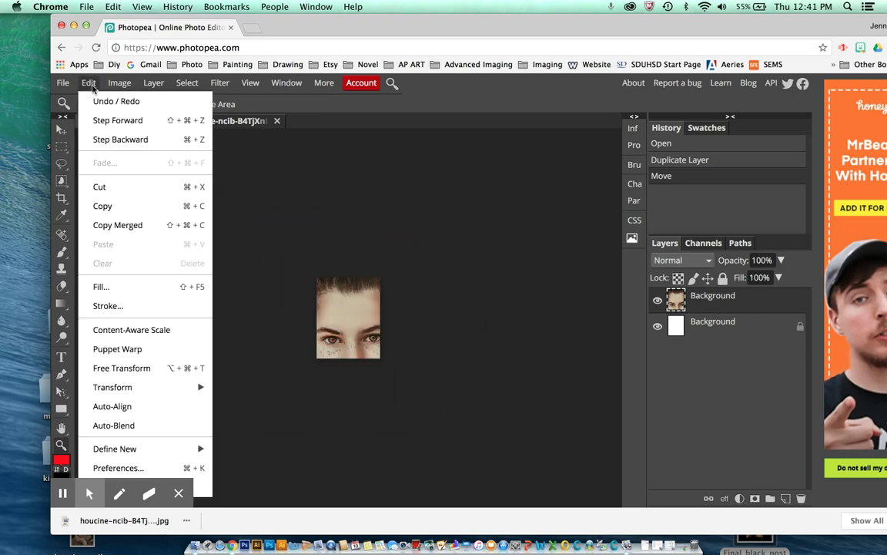
click(158, 370)
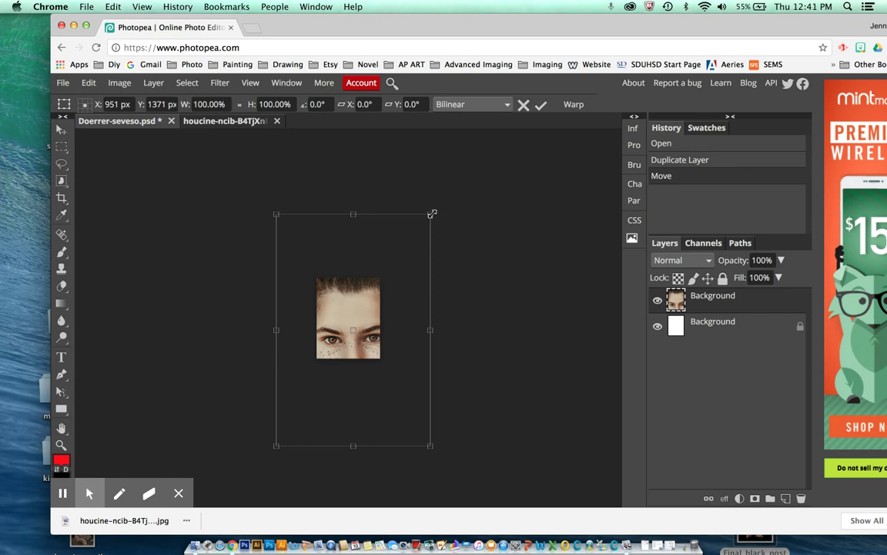
drag(432, 213, 368, 286)
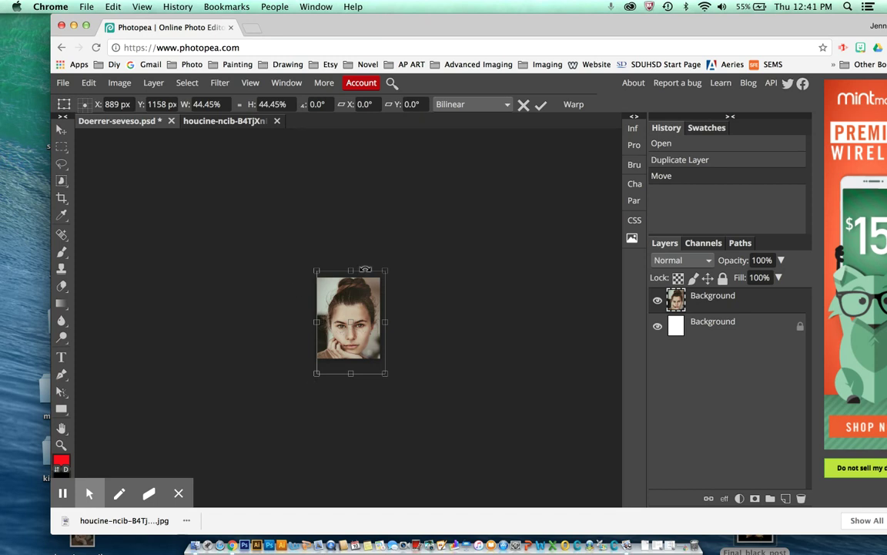
click(542, 107)
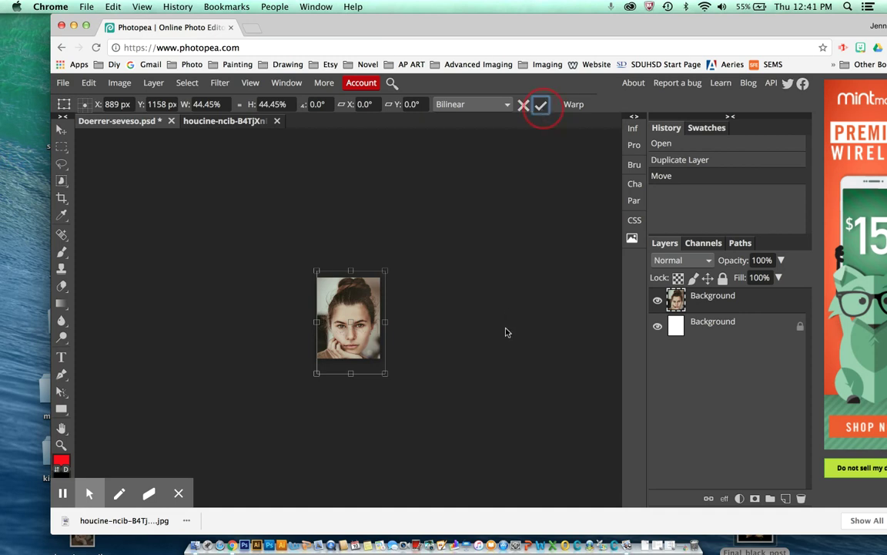
- Start Refine Edge with the Quick Selection tool and paint the face, hair, hand and sweater white as the area to keep
key(z)
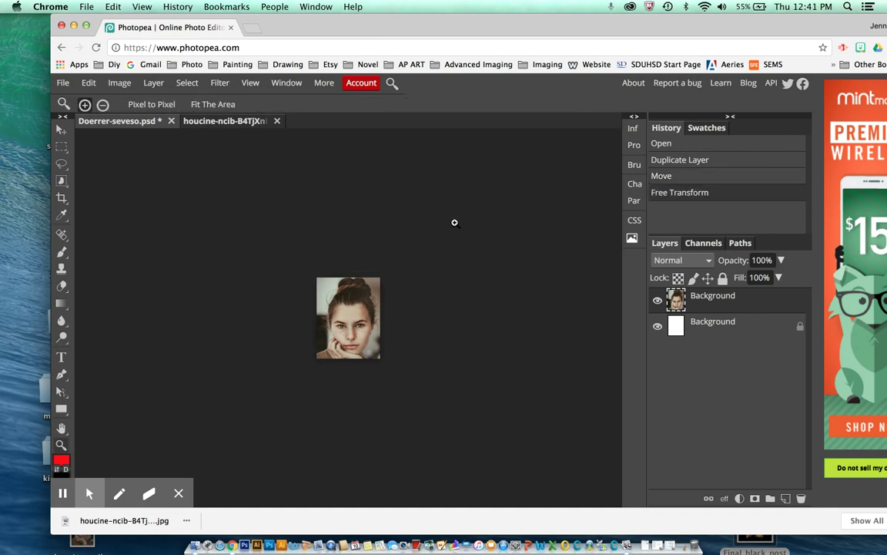
click(338, 348)
click(339, 348)
click(339, 348)
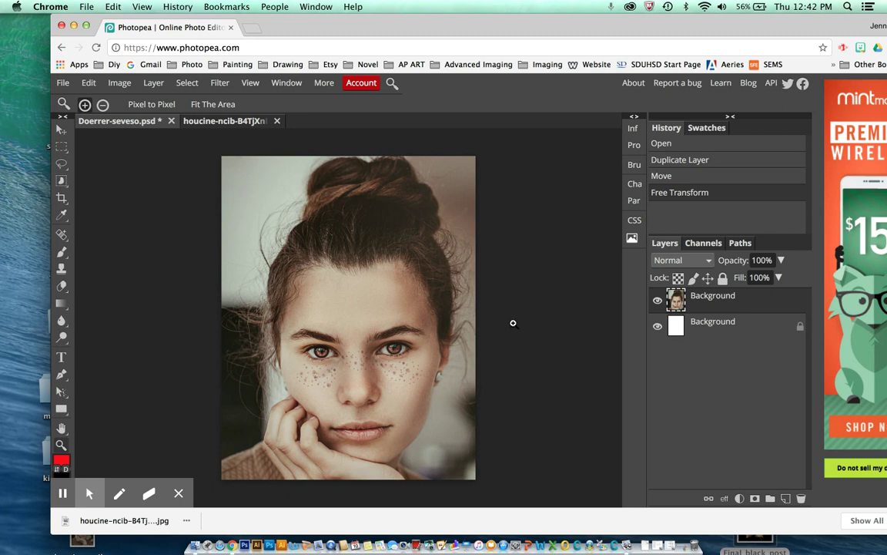
click(62, 183)
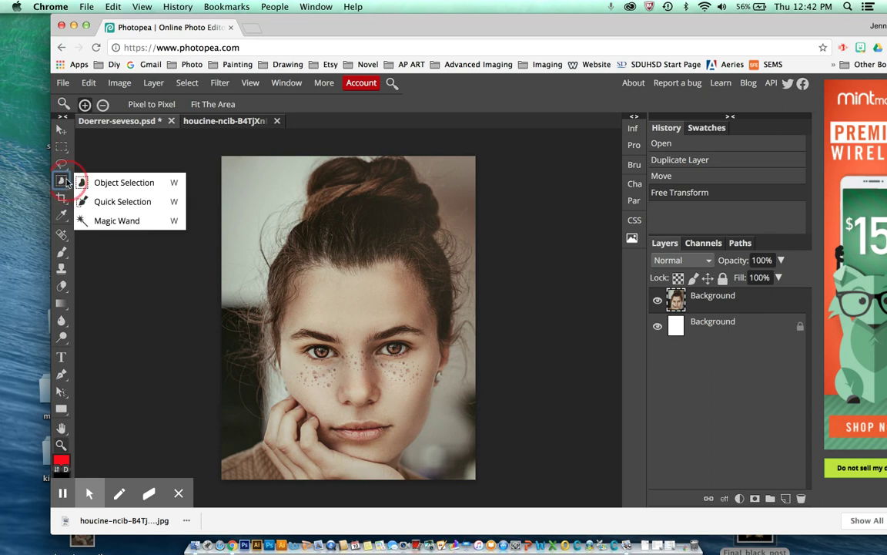
click(154, 203)
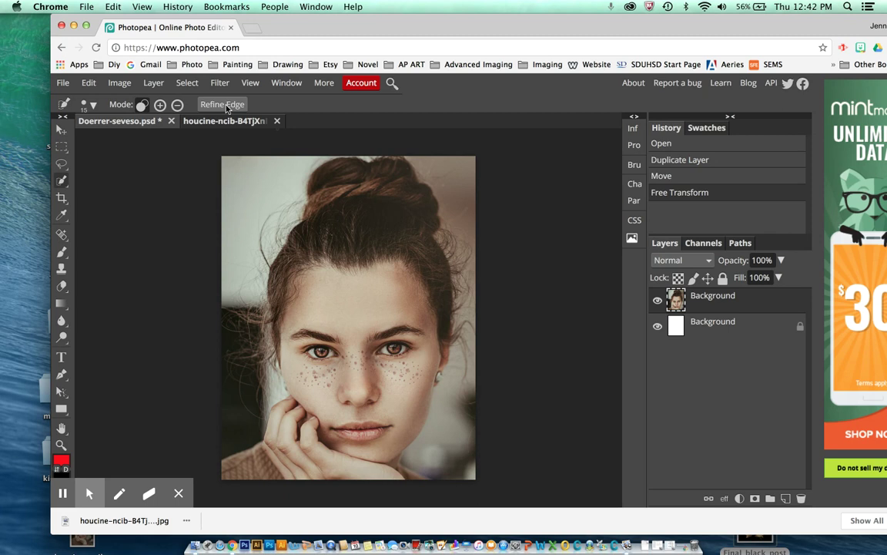
click(227, 109)
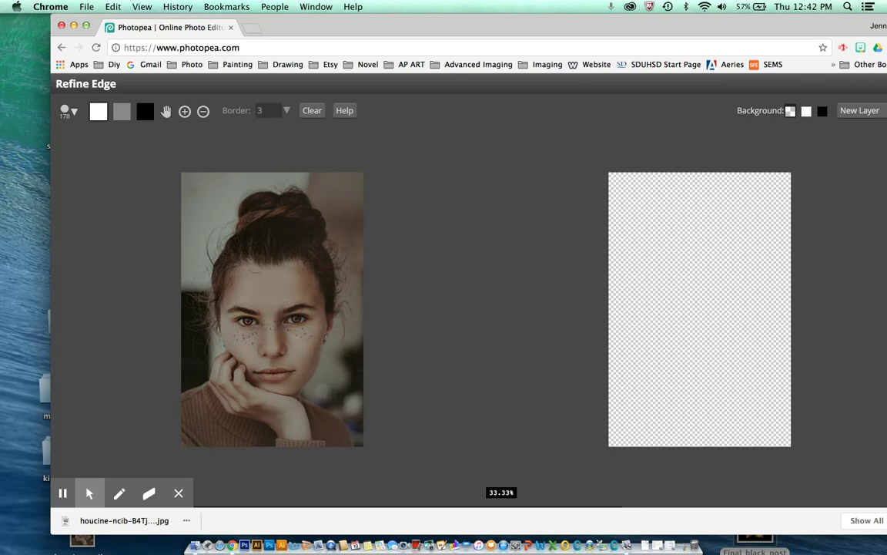
click(99, 111)
mouse_move(259, 266)
mouse_down()
mouse_move(262, 207)
mouse_move(260, 238)
mouse_move(220, 224)
mouse_move(209, 254)
mouse_move(235, 304)
mouse_move(252, 258)
mouse_move(242, 307)
mouse_move(254, 376)
mouse_move(220, 312)
mouse_move(220, 285)
mouse_move(243, 268)
mouse_move(231, 202)
mouse_move(250, 186)
mouse_move(237, 202)
mouse_move(268, 205)
mouse_move(258, 187)
mouse_move(277, 185)
mouse_move(313, 223)
mouse_move(309, 361)
mouse_move(270, 342)
mouse_move(245, 356)
mouse_move(251, 320)
mouse_move(299, 308)
mouse_move(255, 345)
mouse_move(302, 314)
mouse_move(297, 248)
mouse_move(278, 197)
mouse_move(260, 369)
mouse_move(266, 231)
mouse_move(255, 353)
mouse_move(258, 285)
mouse_up()
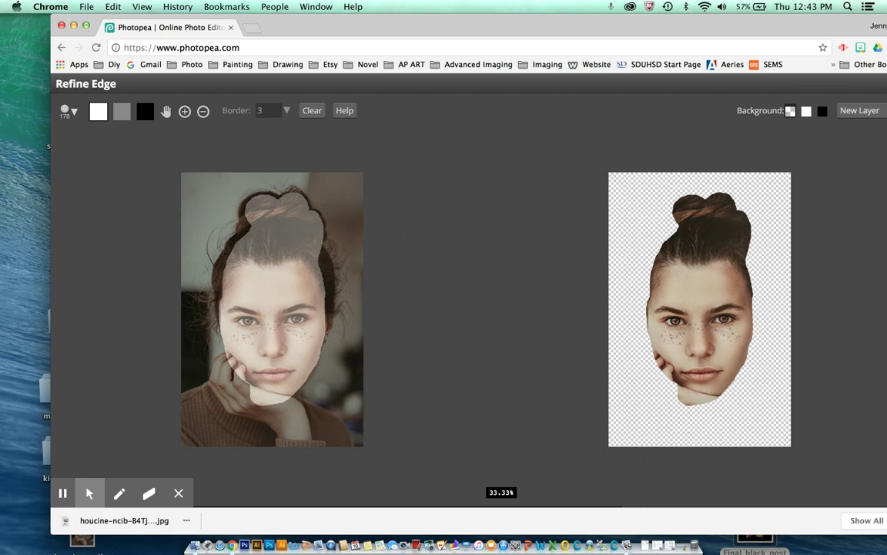
mouse_move(251, 240)
mouse_down()
mouse_move(223, 302)
mouse_move(242, 361)
mouse_move(224, 366)
mouse_move(218, 385)
mouse_move(183, 407)
mouse_move(188, 453)
mouse_move(353, 447)
mouse_move(302, 412)
mouse_move(293, 387)
mouse_move(295, 421)
mouse_move(333, 443)
mouse_move(259, 393)
mouse_move(283, 409)
mouse_move(278, 426)
mouse_move(188, 436)
mouse_move(247, 358)
mouse_move(235, 399)
mouse_move(215, 426)
mouse_move(241, 358)
mouse_move(233, 346)
mouse_move(264, 426)
mouse_move(293, 426)
mouse_move(188, 406)
mouse_up()
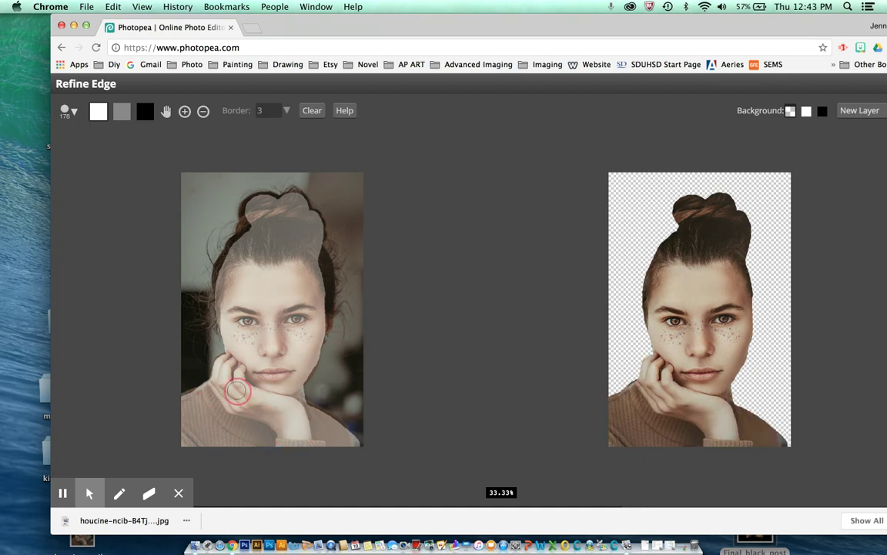
mouse_move(208, 224)
mouse_down()
mouse_move(232, 247)
mouse_move(221, 288)
mouse_up()
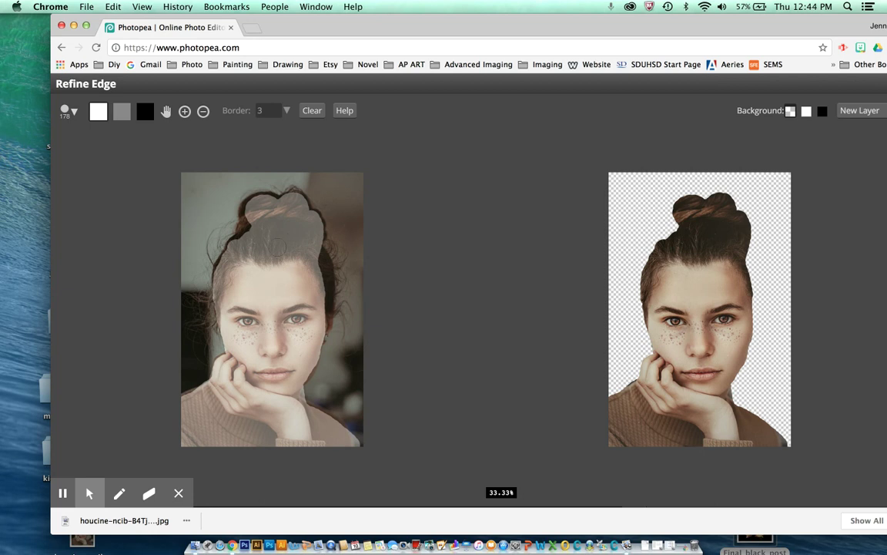
mouse_move(231, 239)
mouse_down()
mouse_move(243, 244)
mouse_move(250, 222)
mouse_move(222, 196)
mouse_move(239, 173)
mouse_move(298, 208)
mouse_move(327, 295)
mouse_move(315, 338)
mouse_up()
- Paint a grey refinement band with a size 150 brush around the outline of the hair, neck, hand and shoulders
click(123, 113)
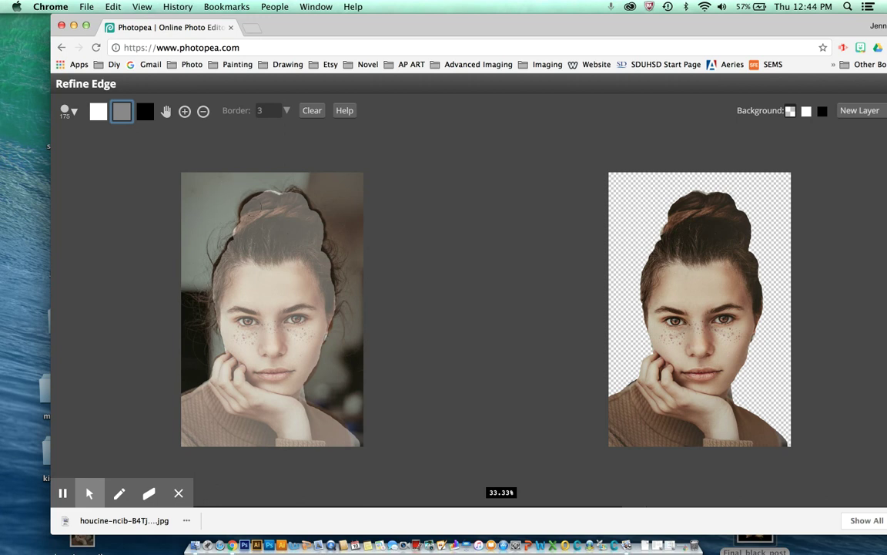
key(bracketleft)
drag(233, 196, 296, 194)
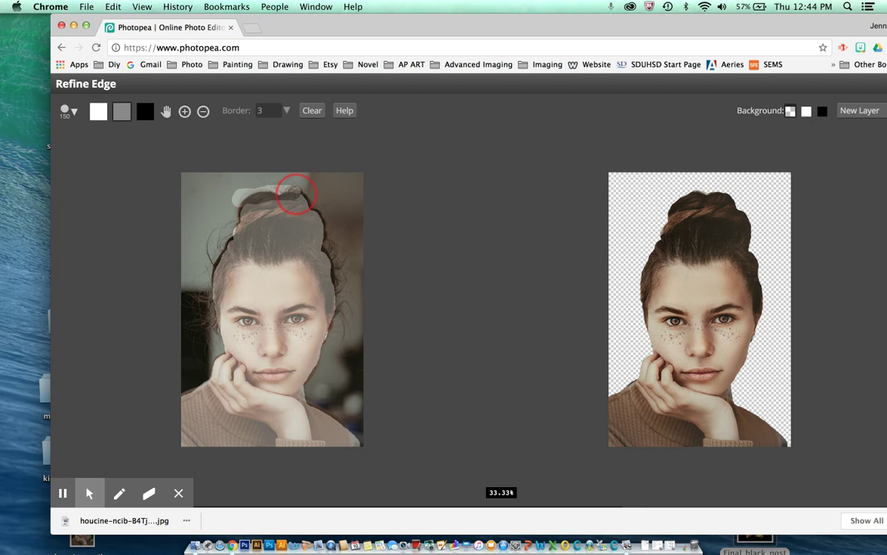
drag(296, 193, 297, 194)
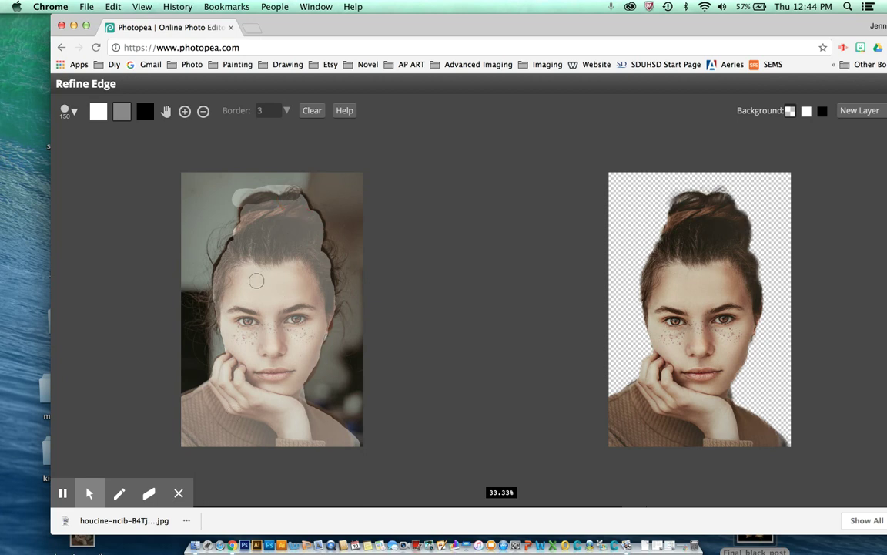
mouse_move(301, 191)
mouse_down()
mouse_move(335, 276)
mouse_move(328, 326)
mouse_move(301, 391)
mouse_move(353, 421)
mouse_move(361, 453)
mouse_up()
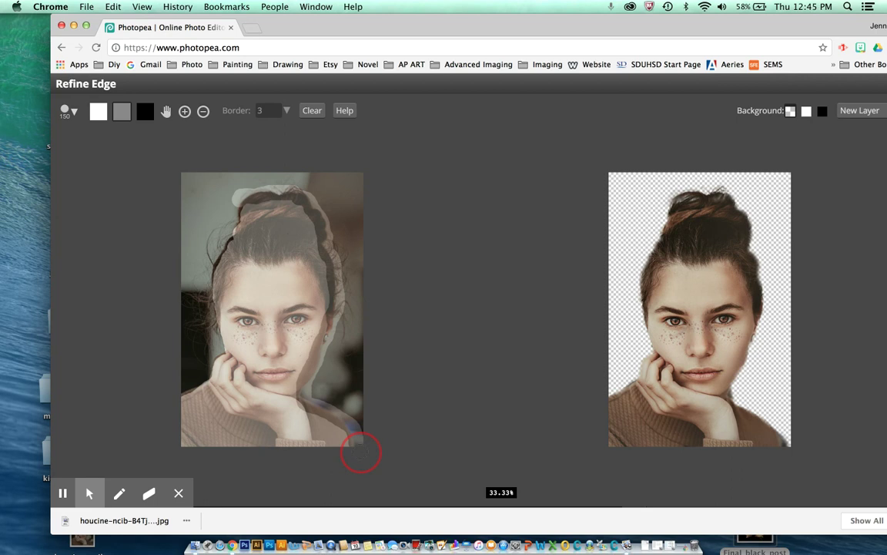
drag(361, 453, 361, 452)
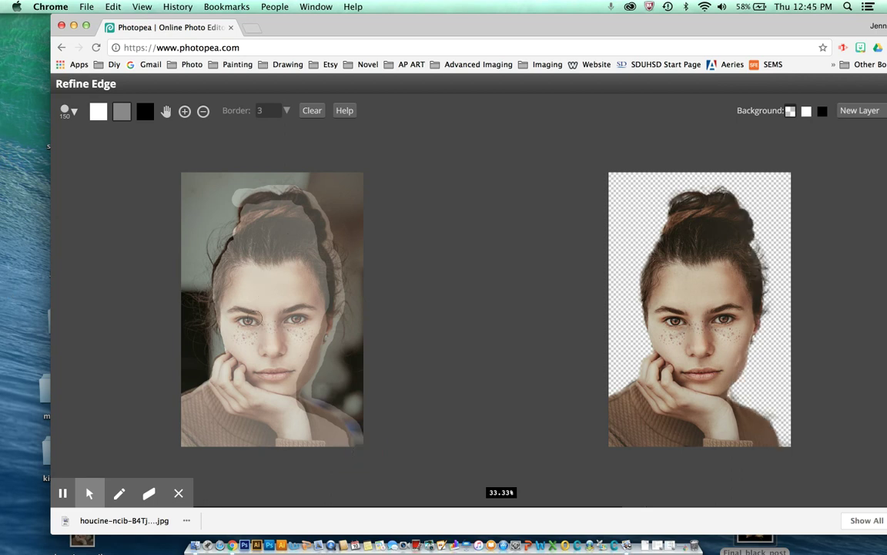
mouse_move(245, 192)
mouse_down()
mouse_move(217, 271)
mouse_move(230, 355)
mouse_move(181, 406)
mouse_up()
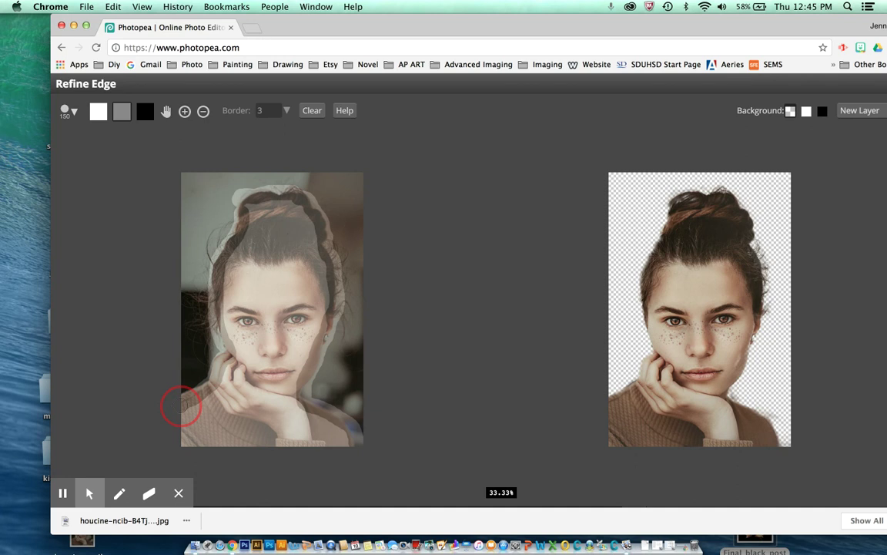
drag(181, 406, 182, 406)
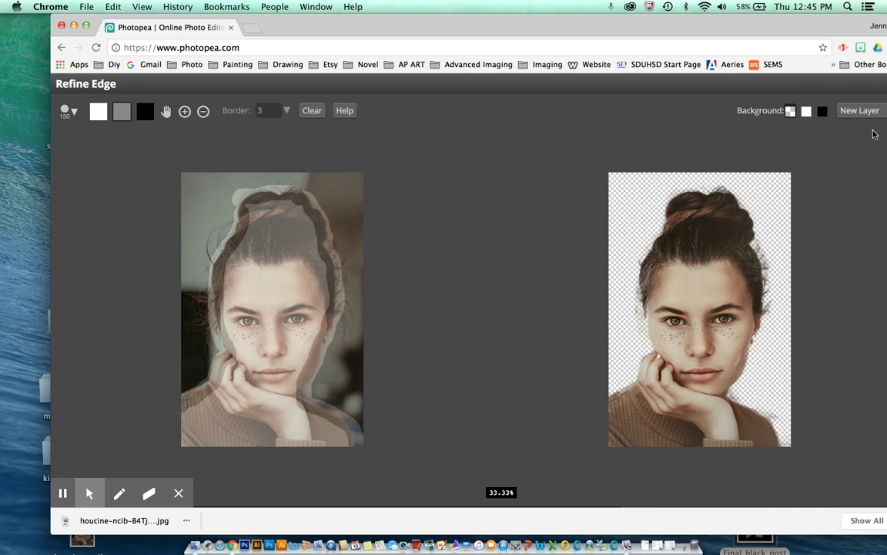
- Output the refined cutout to a new layer and hide the white background layer
drag(768, 32, 726, 28)
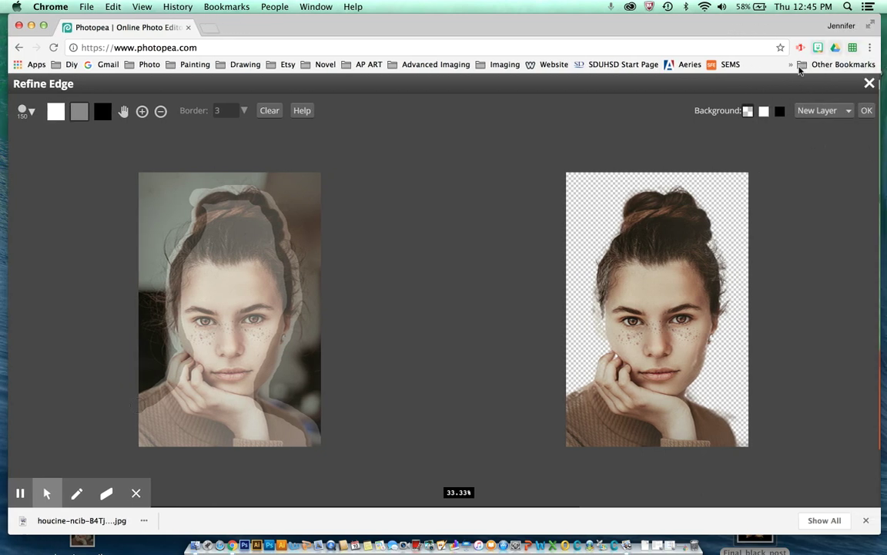
click(851, 112)
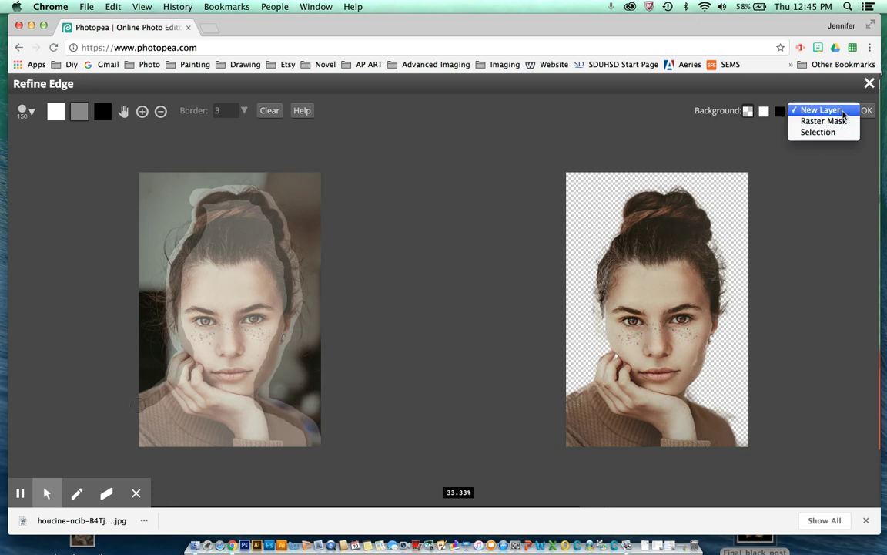
click(842, 113)
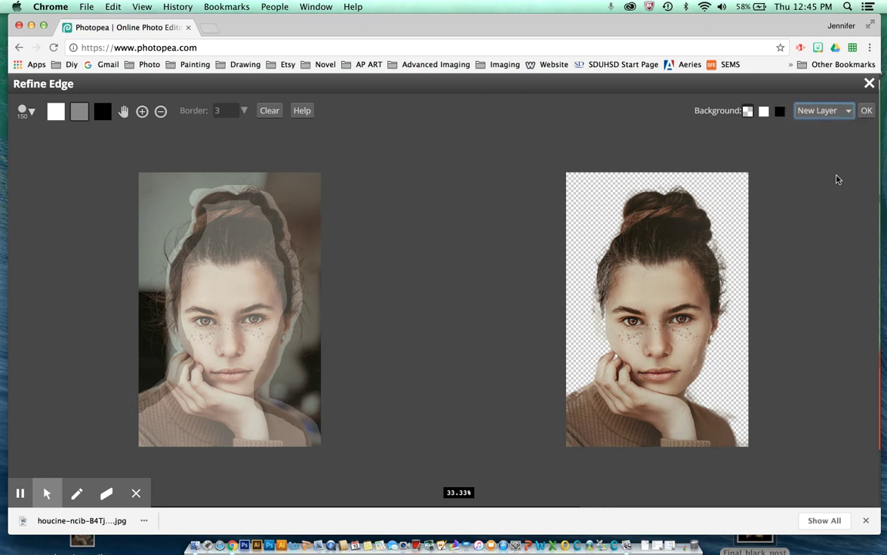
click(866, 111)
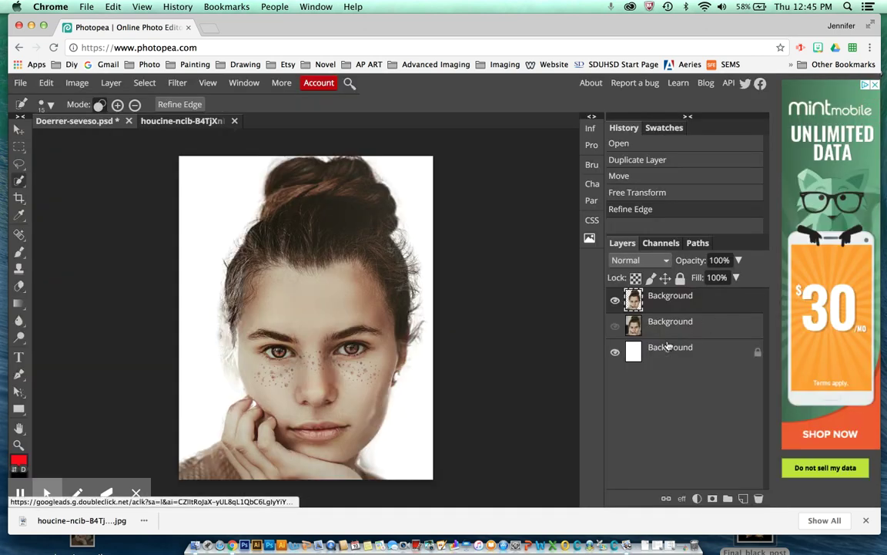
click(615, 352)
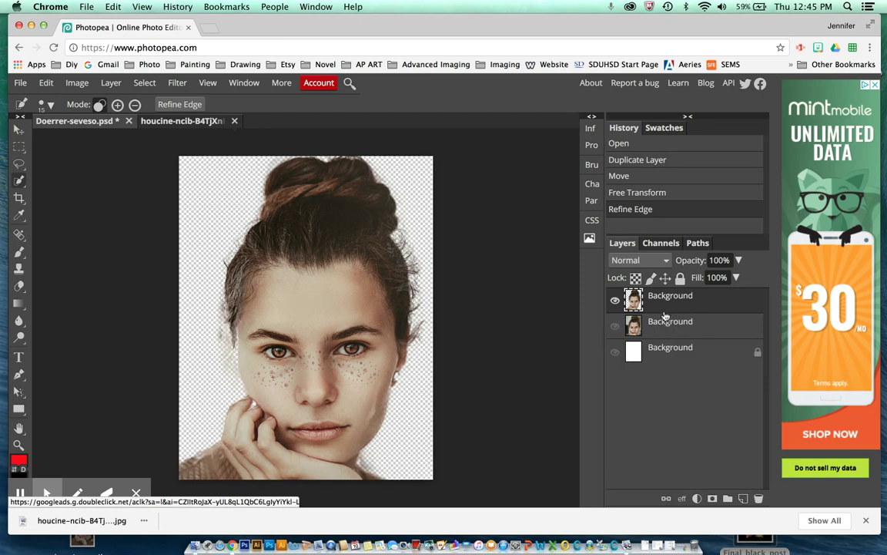
click(547, 322)
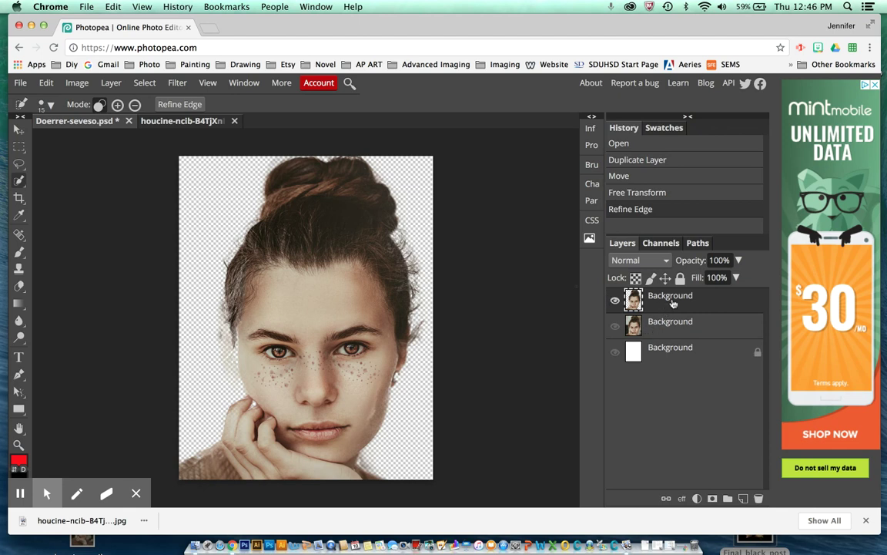
- Show the white background layer again and rename the cutout portrait layer "main photo"
click(614, 354)
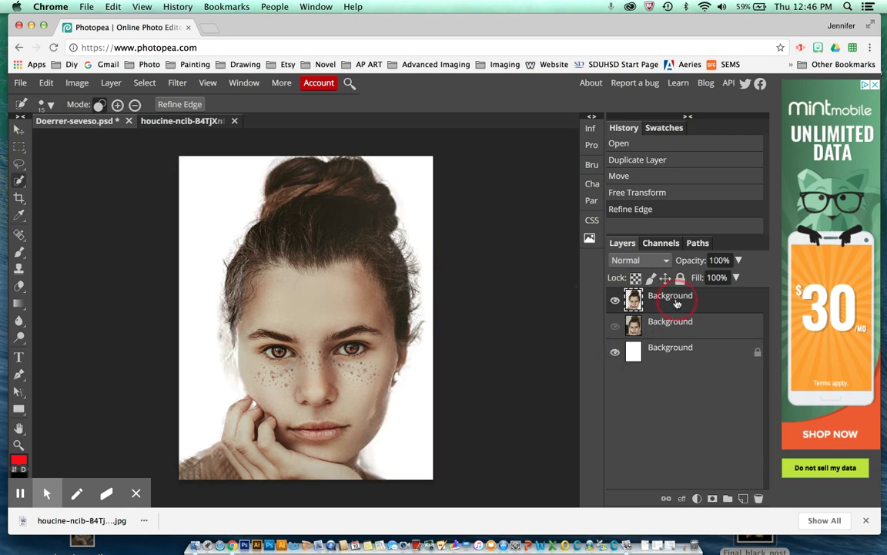
double_click(667, 296)
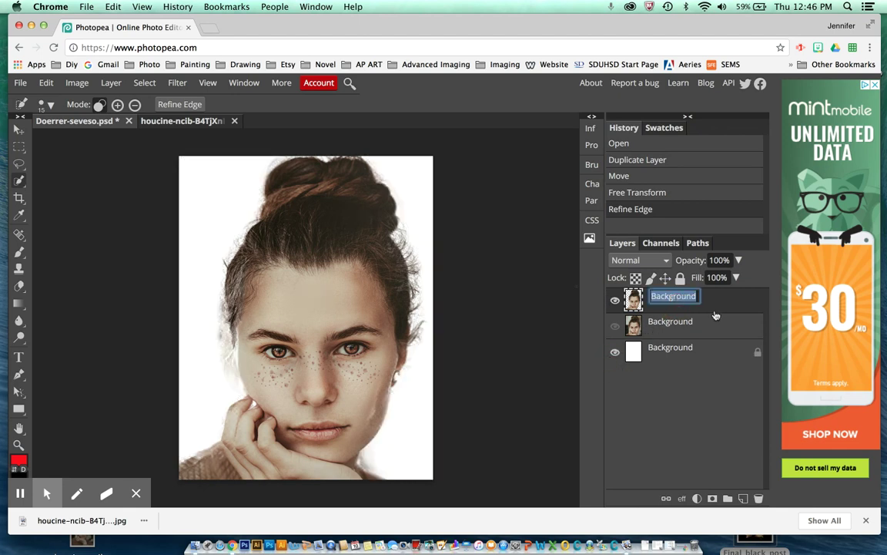
text(p)
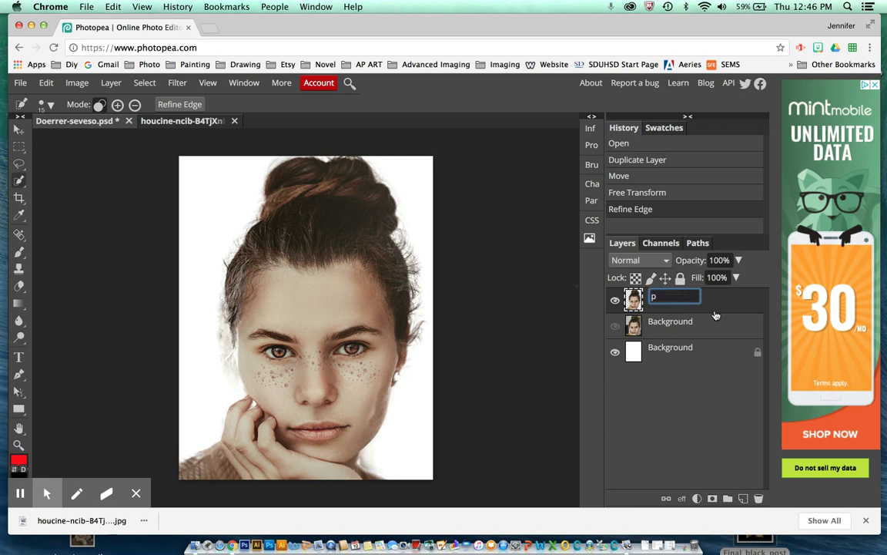
text(hot)
key(BackSpace)
key(BackSpace)
key(BackSpace)
key(BackSpace)
text(main photo)
key(Return)
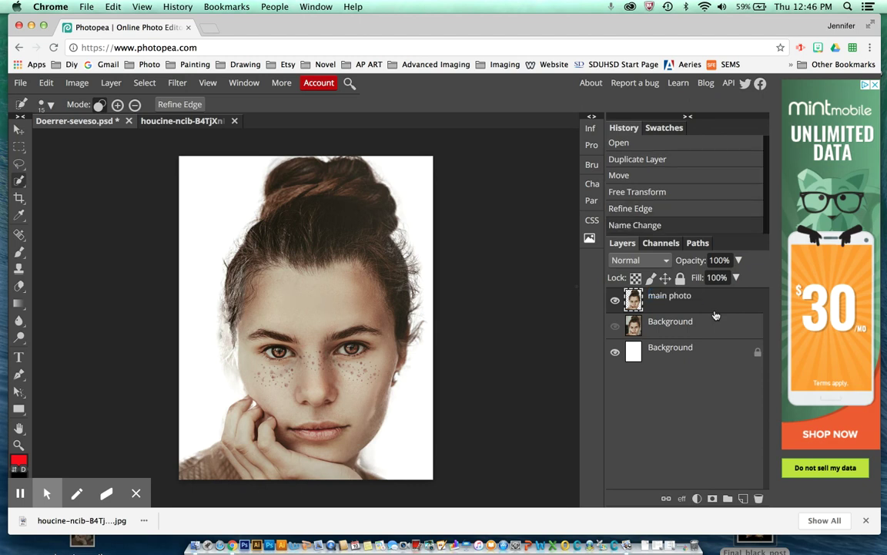
- Fill the bottom white Background layer with near-black #0c0101 using the Paint Bucket
click(682, 354)
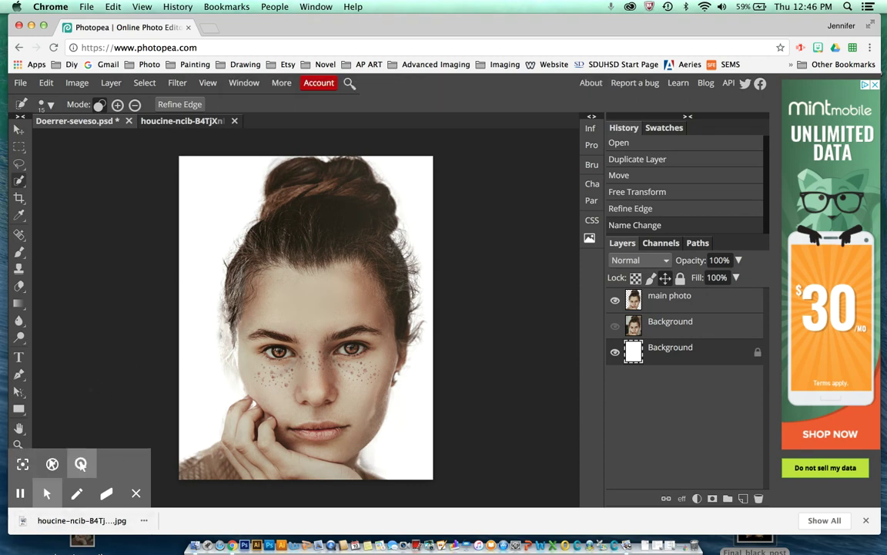
click(135, 493)
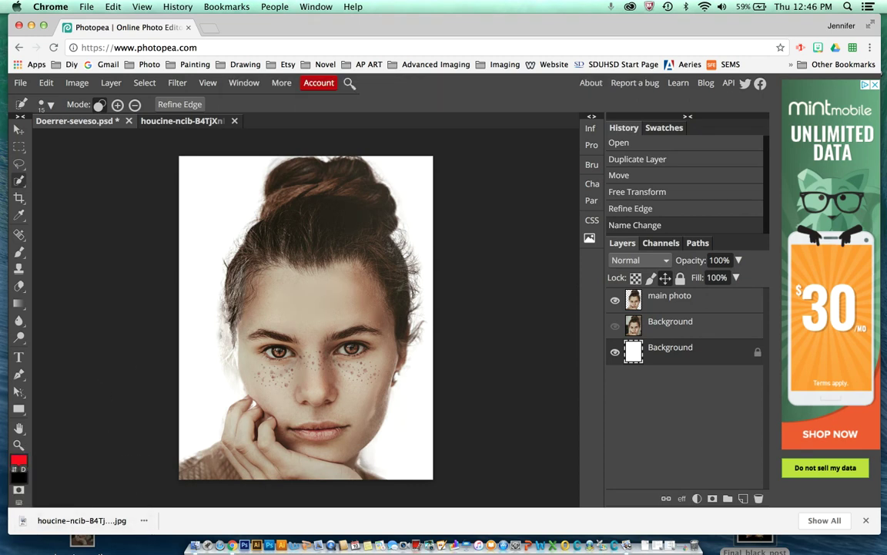
click(16, 465)
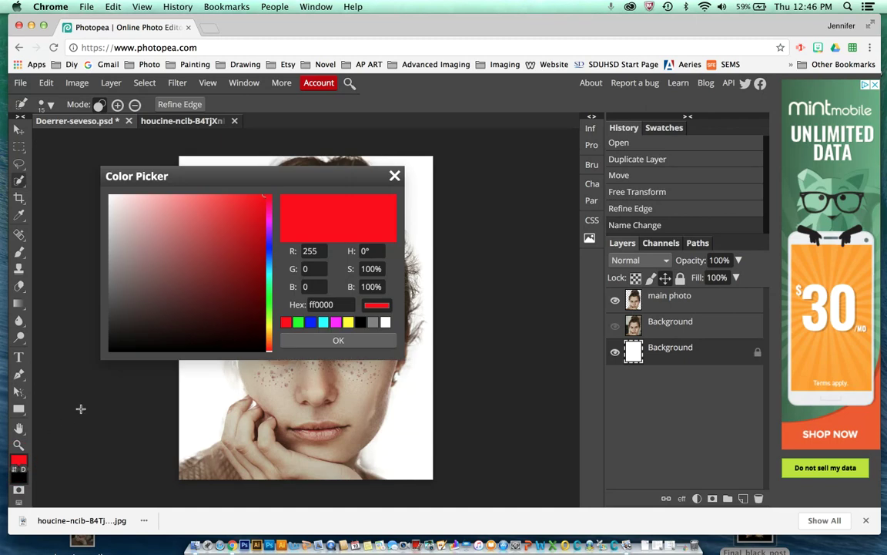
click(248, 344)
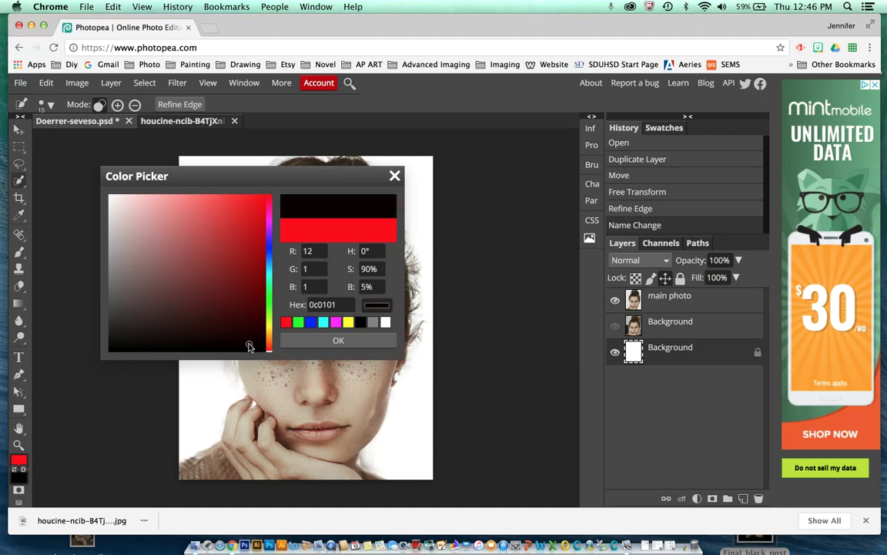
click(362, 341)
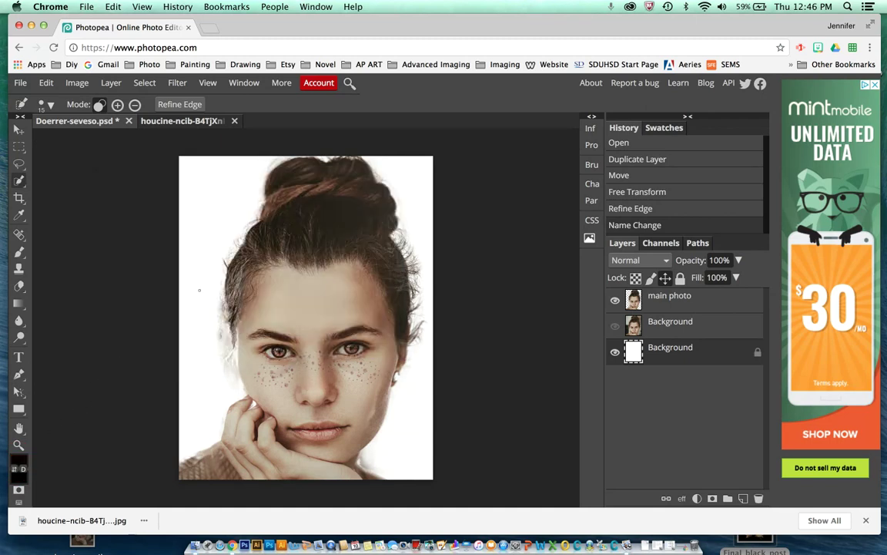
mouse_move(18, 303)
mouse_down()
mouse_move(80, 301)
mouse_move(81, 323)
mouse_up()
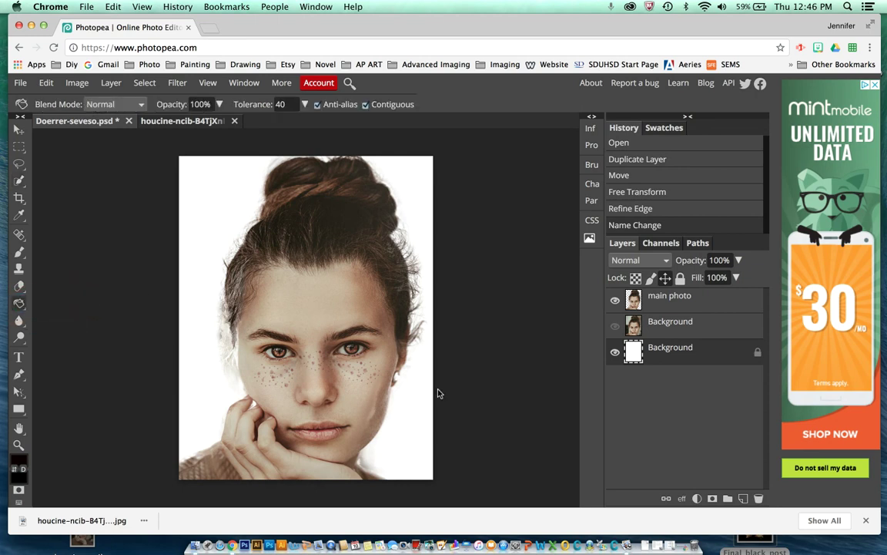
click(412, 424)
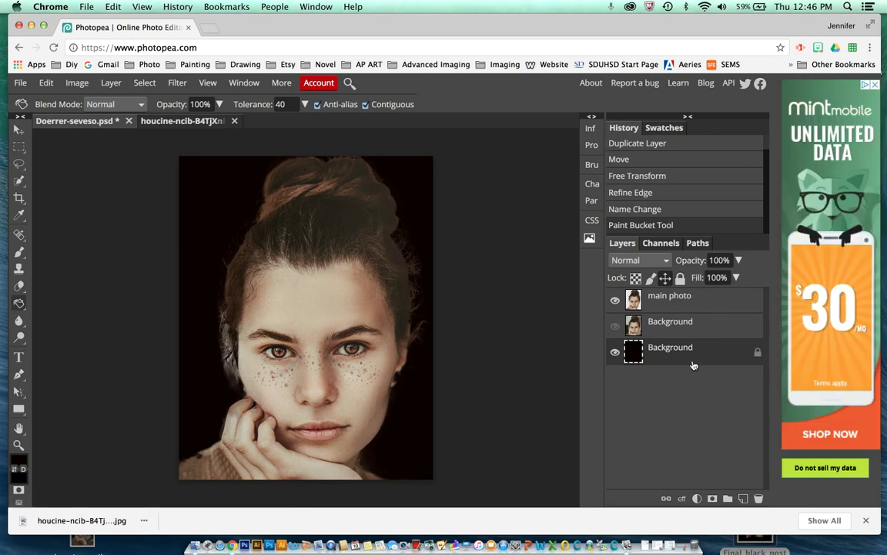
- Duplicate the "main photo" layer
click(695, 301)
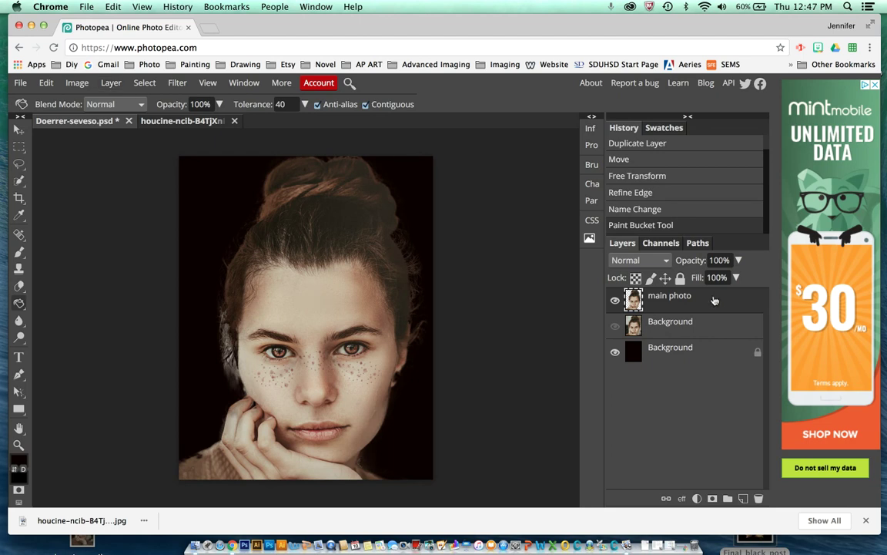
click(111, 83)
click(137, 121)
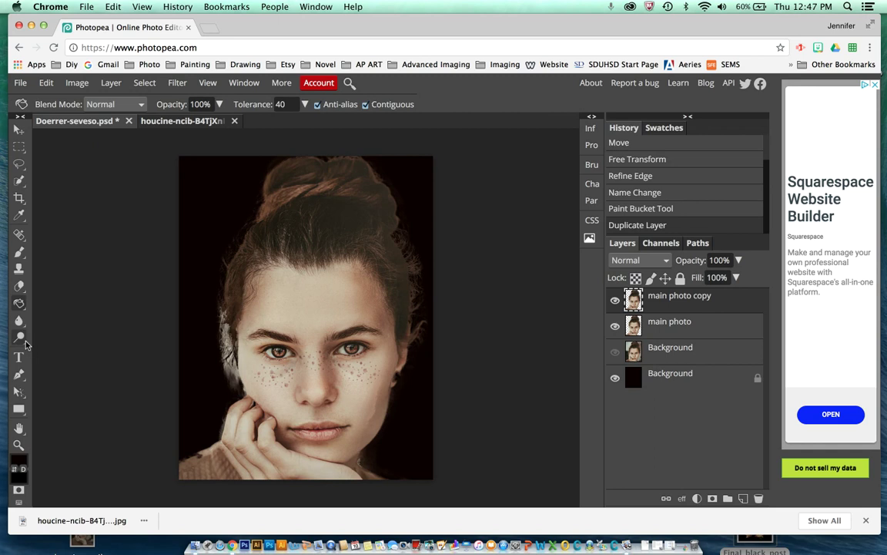
- Draw a closed, curved red teardrop with the Pen tool in Shape mode around the eye on the picture's right, from forehead to cheek
click(20, 373)
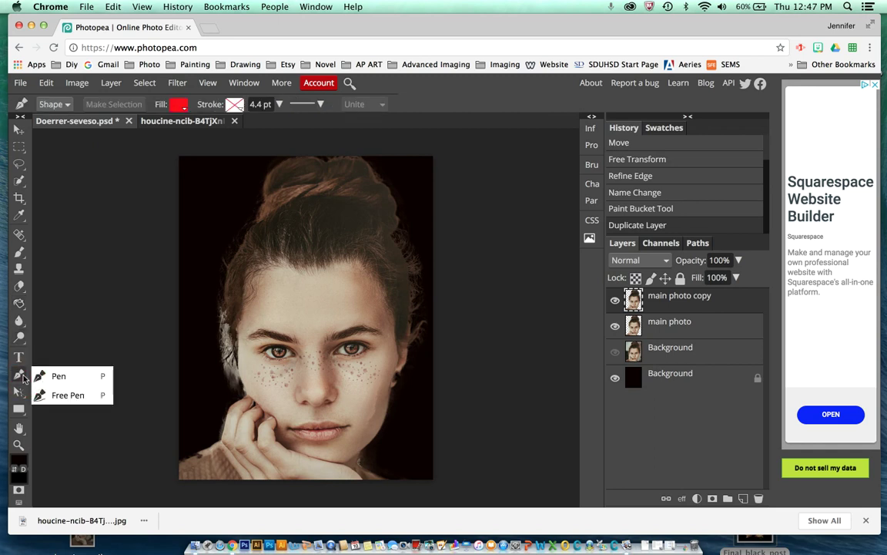
click(78, 378)
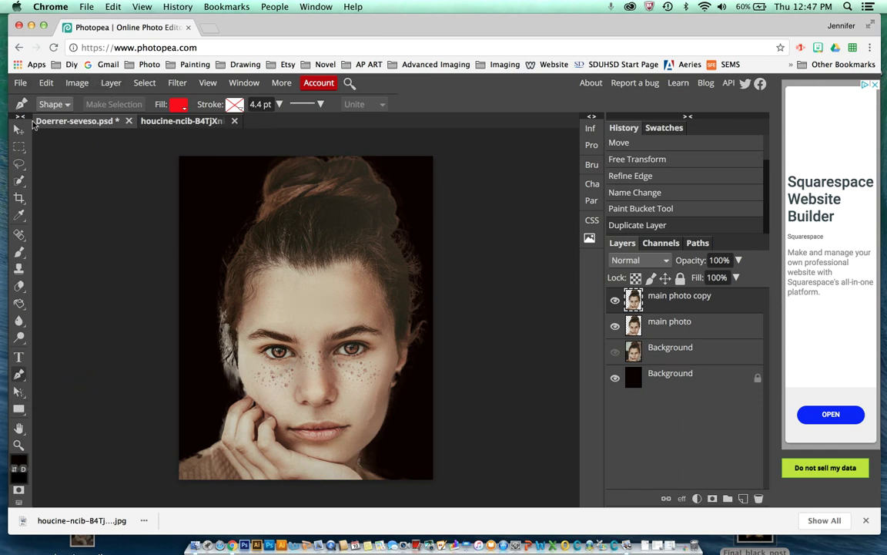
click(65, 104)
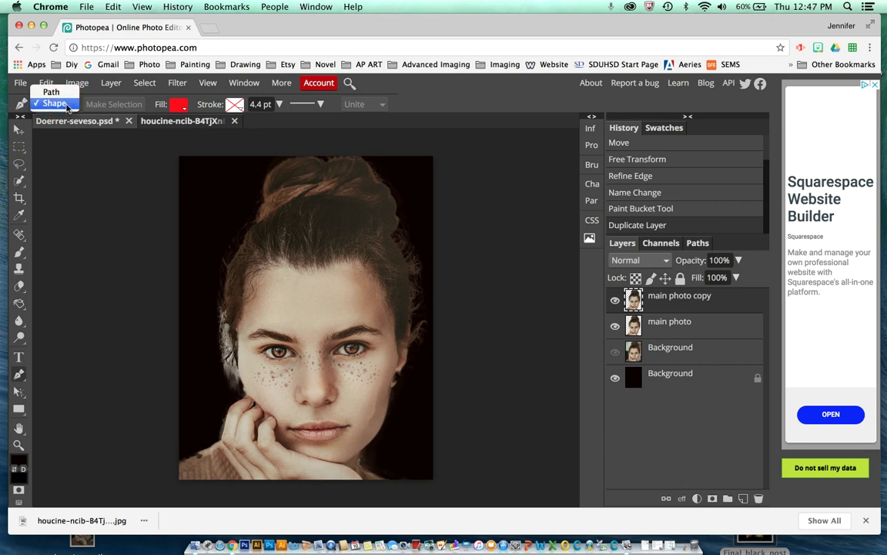
click(67, 108)
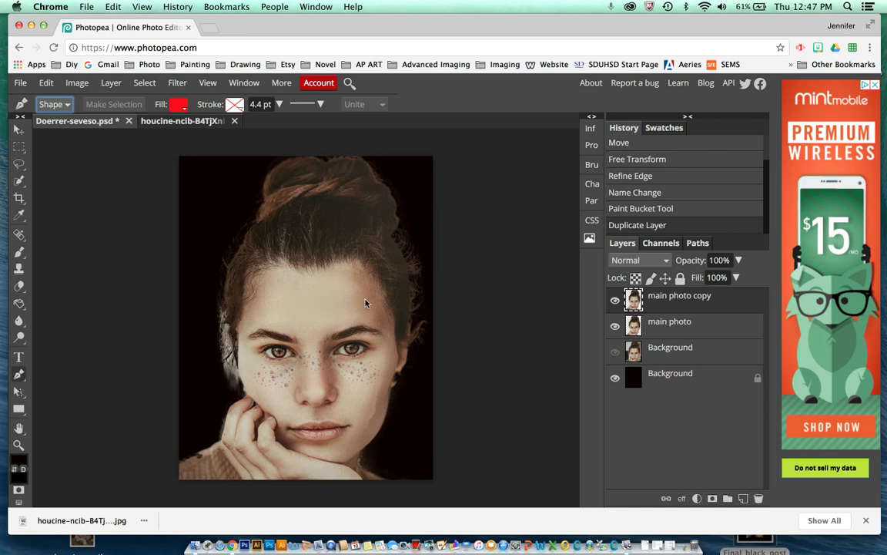
click(18, 445)
click(358, 353)
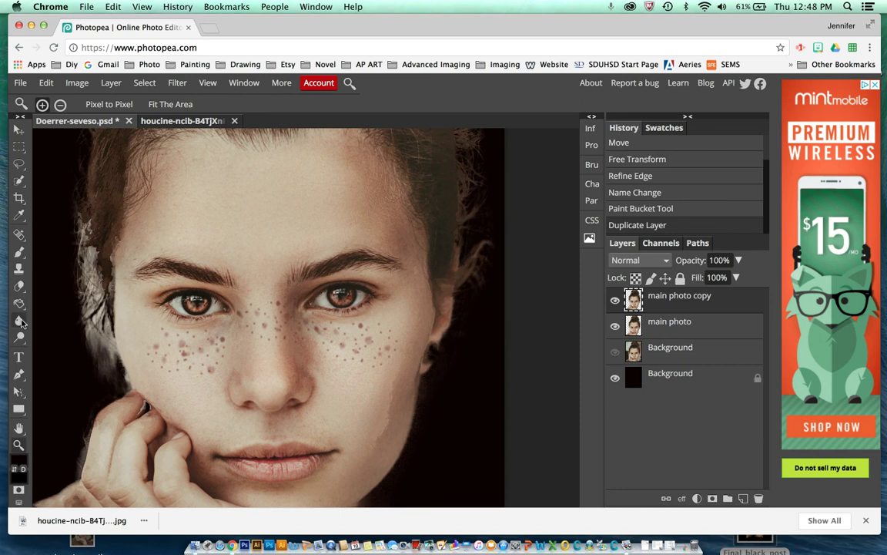
click(18, 374)
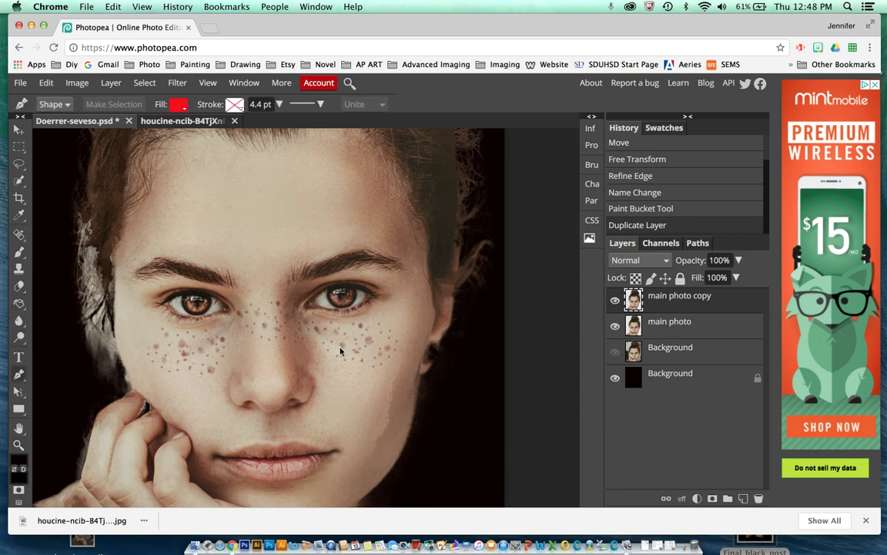
click(337, 355)
drag(288, 316, 361, 194)
drag(379, 230, 401, 258)
drag(414, 315, 397, 344)
drag(339, 358, 291, 362)
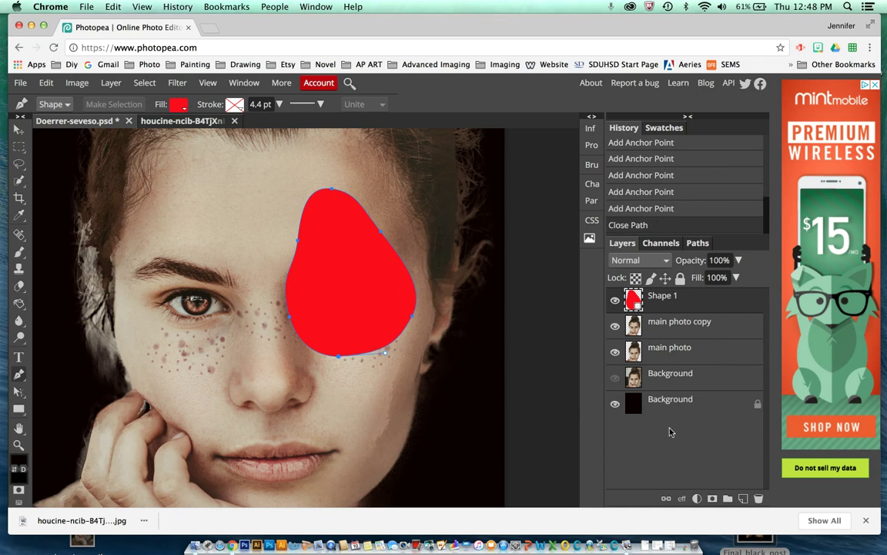
- Rename the new red shape layer "right eye"
double_click(664, 296)
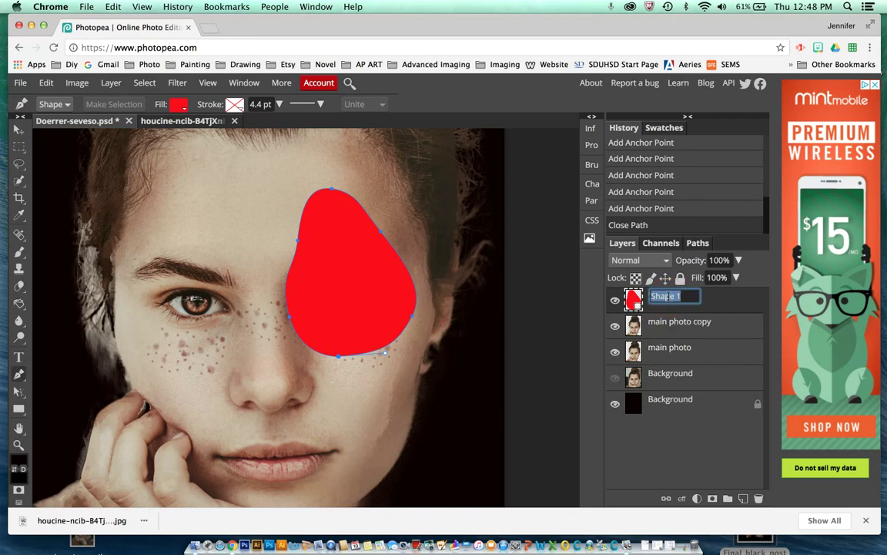
text(right eye)
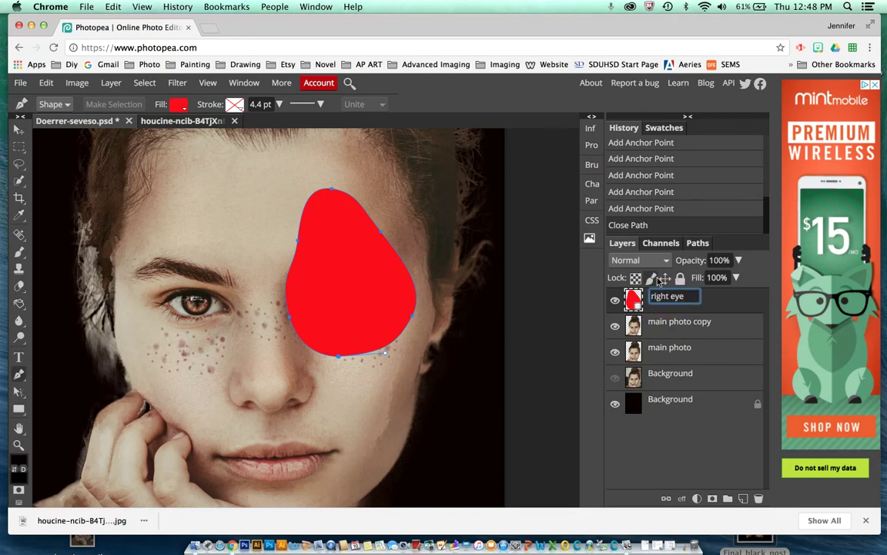
key(Return)
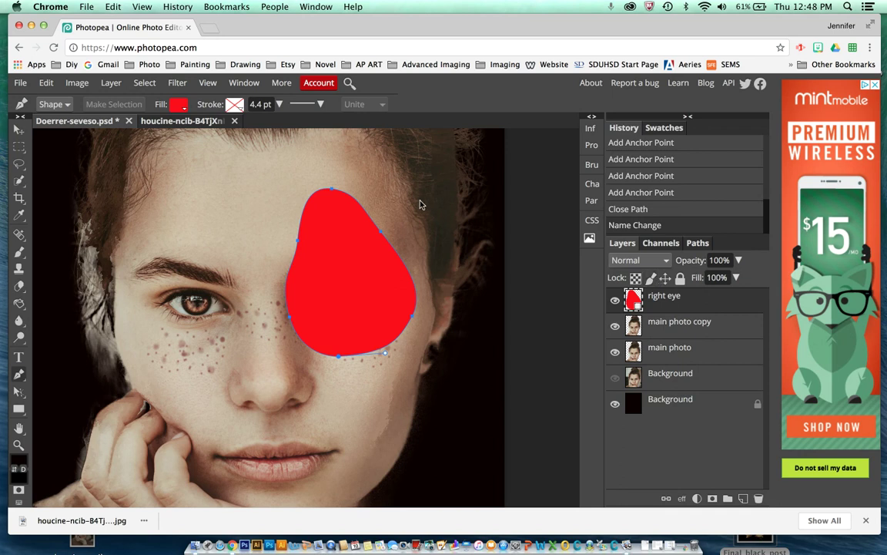
- Add a drop shadow to the "right eye" layer with Normal blend mode, 64% opacity, 34 px distance, 32% spread and 89 px size
click(112, 84)
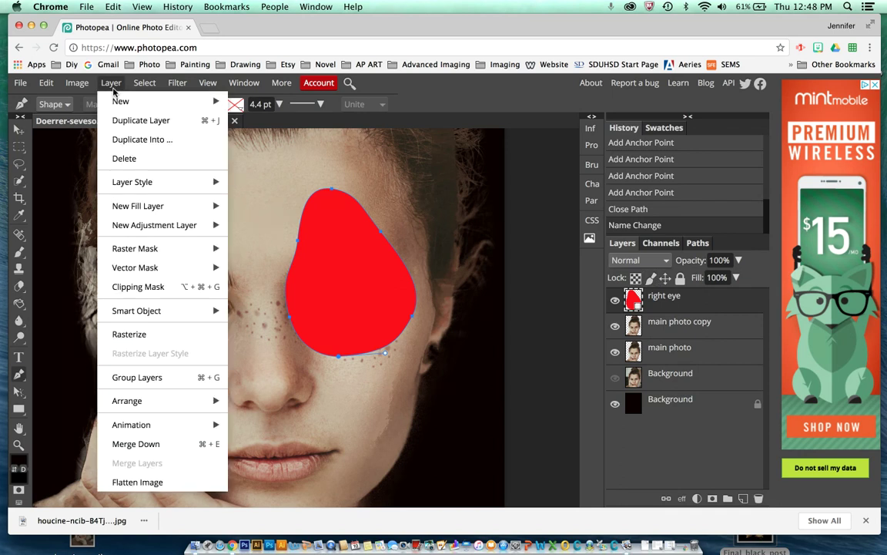
mouse_move(143, 181)
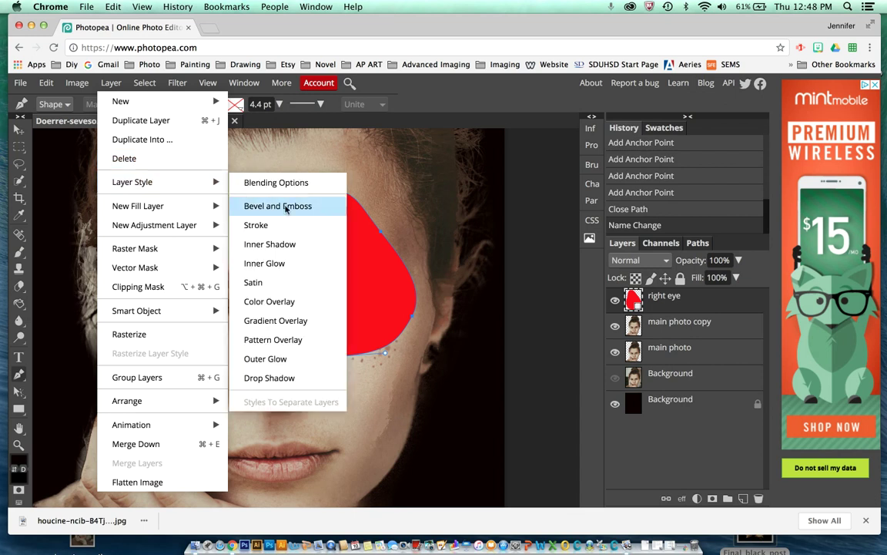
click(318, 377)
drag(357, 182, 619, 112)
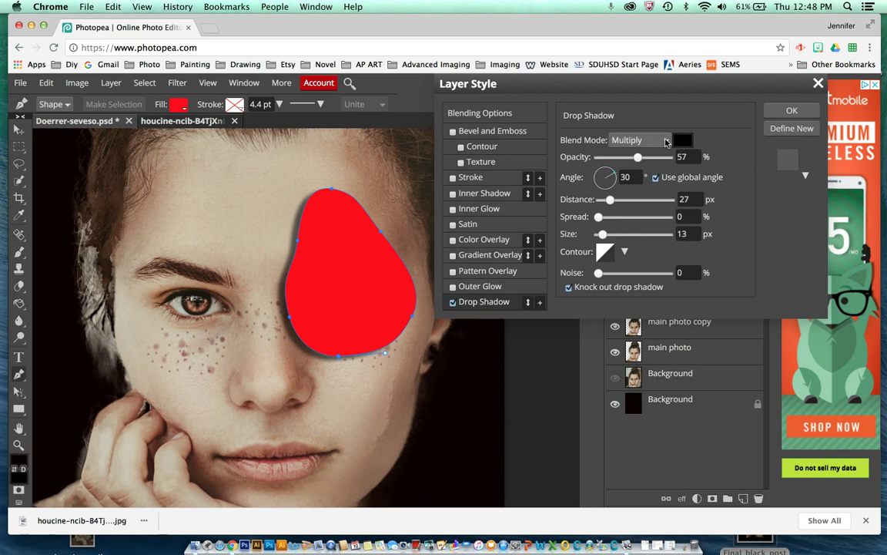
click(658, 140)
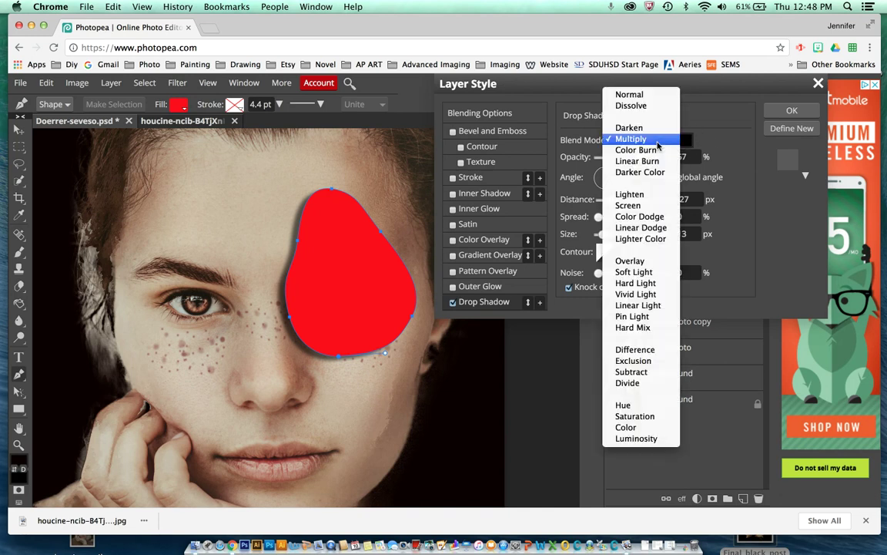
click(654, 96)
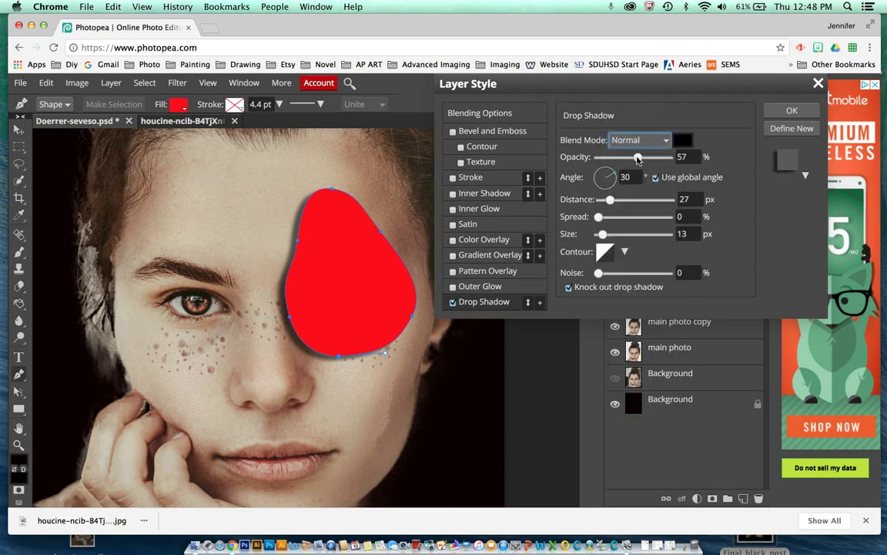
drag(659, 158, 646, 158)
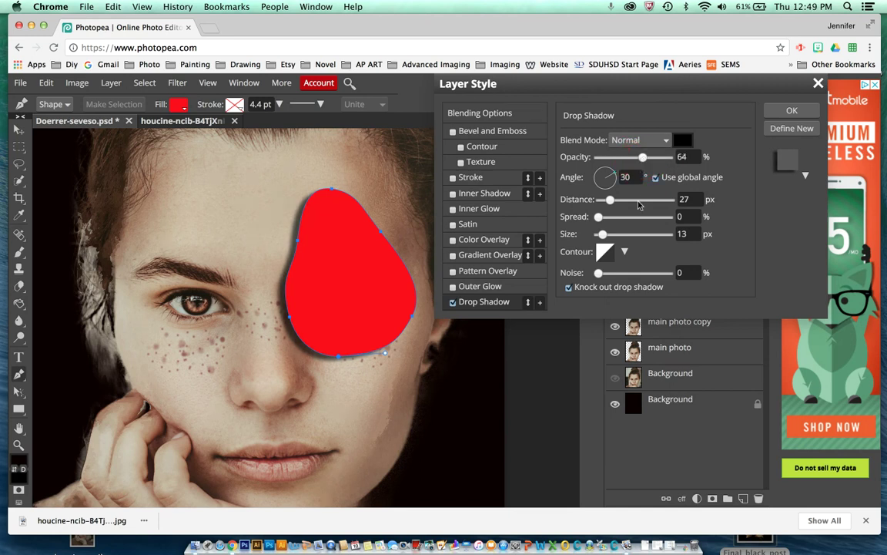
drag(614, 201, 627, 241)
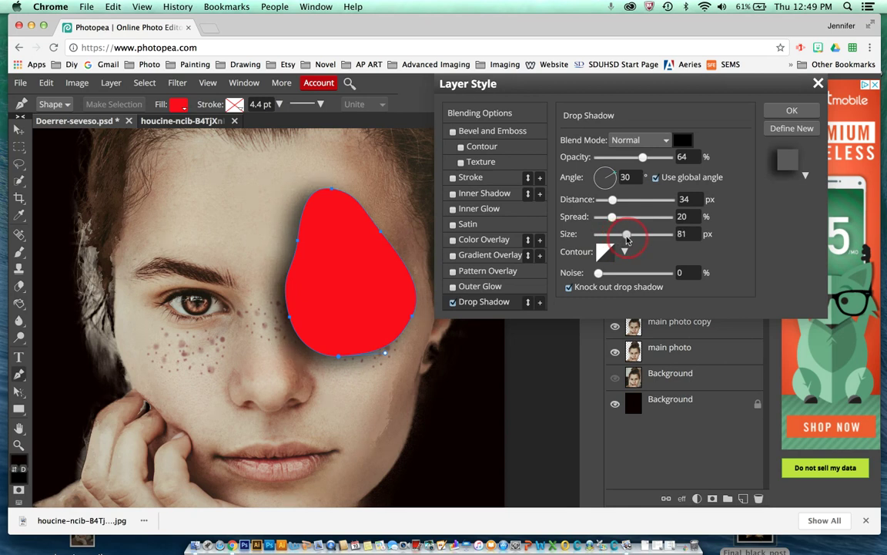
drag(627, 241, 621, 222)
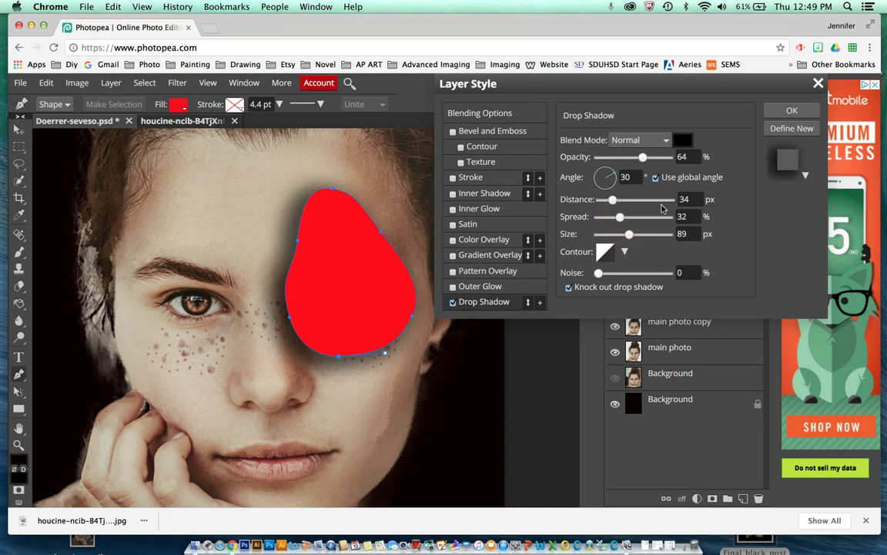
click(794, 111)
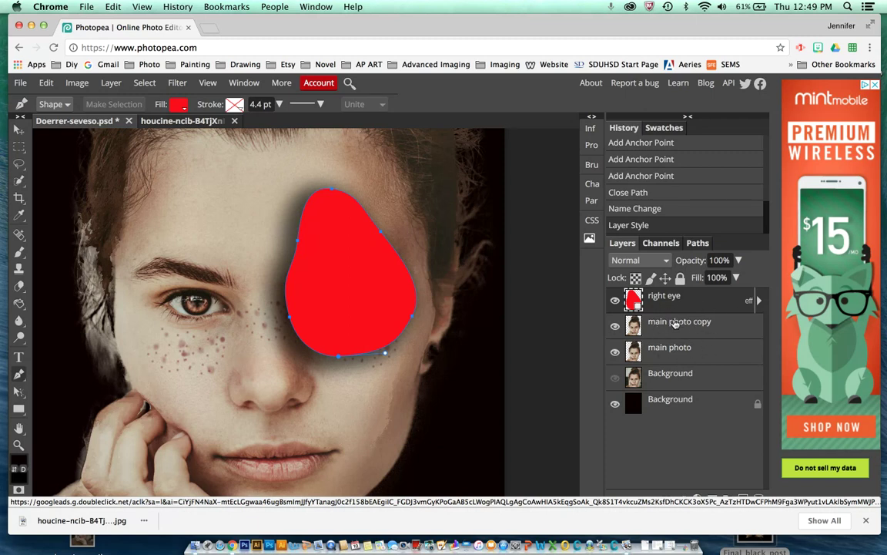
- Move "main photo copy" above the "right eye" layer and clip it to that shape with a clipping mask
drag(688, 329, 688, 301)
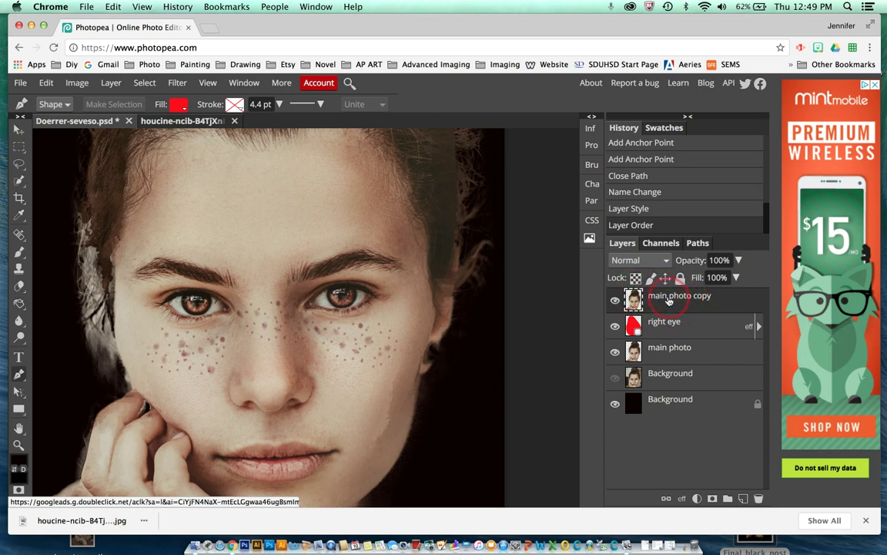
click(112, 83)
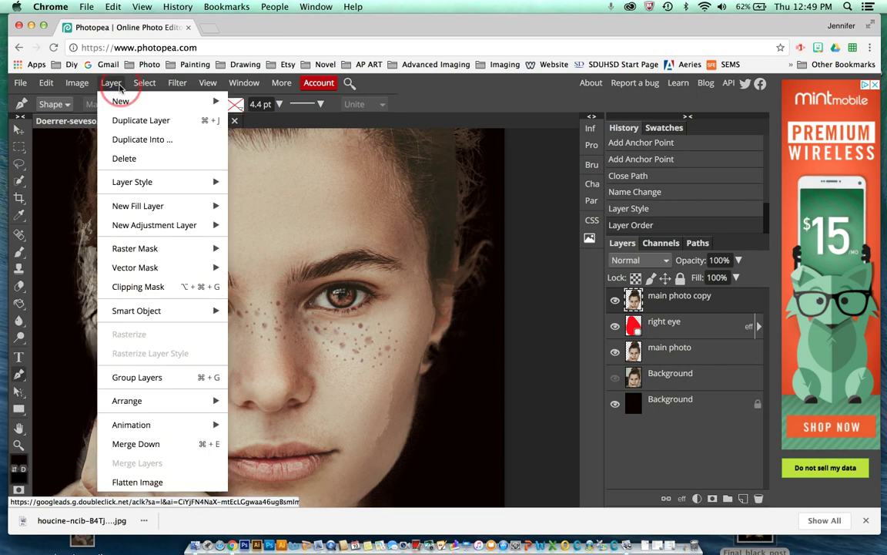
click(174, 289)
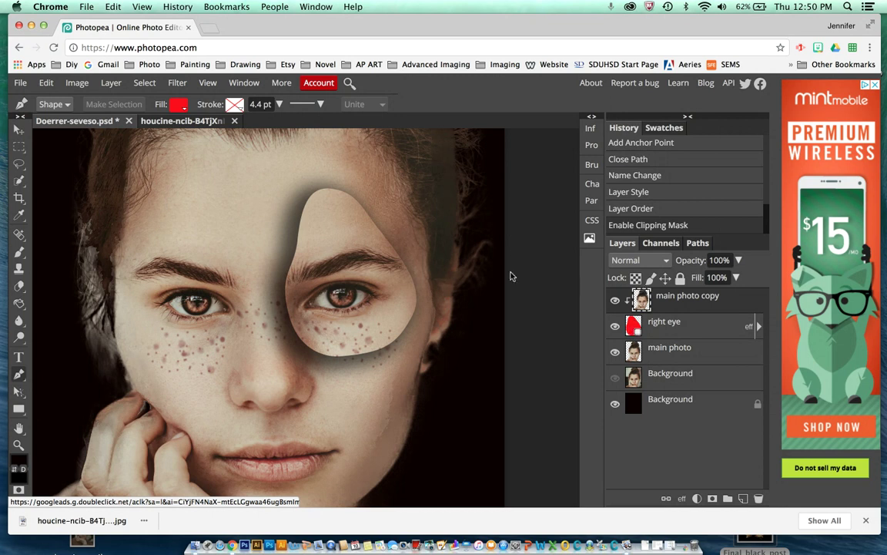
- Shift the clipped "main photo copy" slightly sideways so the eye sits offset inside its teardrop shape
click(18, 131)
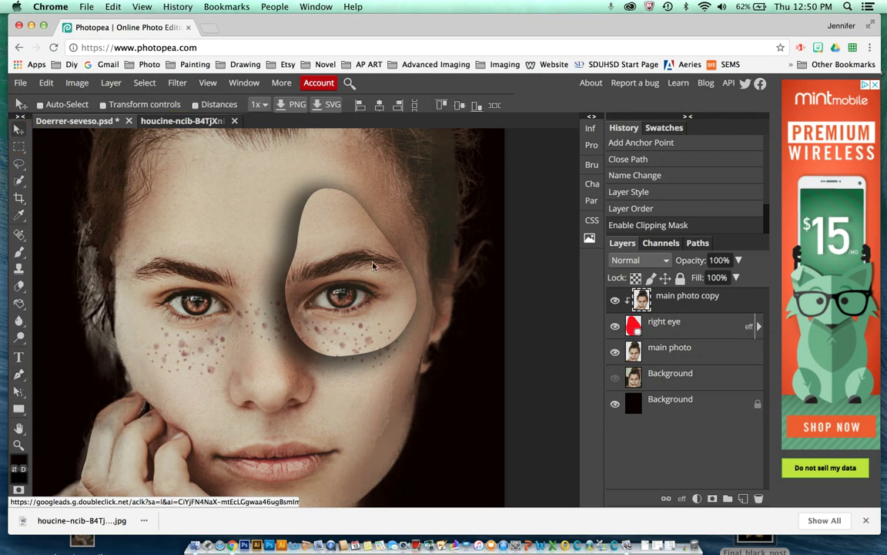
drag(360, 288, 338, 298)
drag(406, 302, 351, 227)
drag(346, 308, 311, 343)
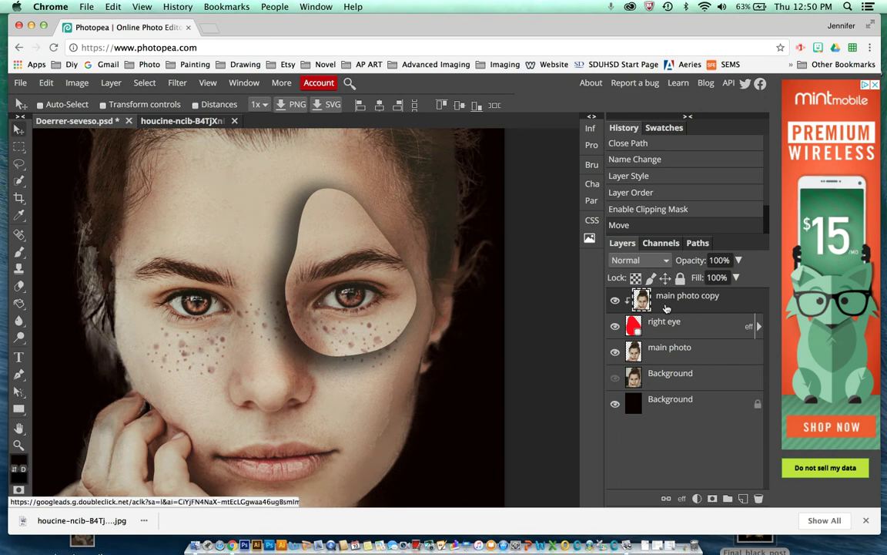
- Duplicate the "main photo" layer, bring the copy to the top of the layer stack and hide it
click(693, 355)
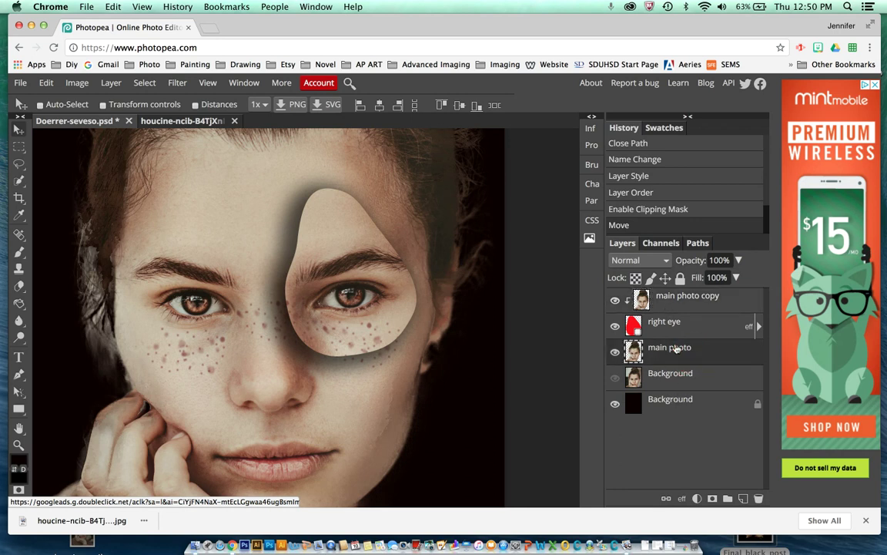
click(111, 84)
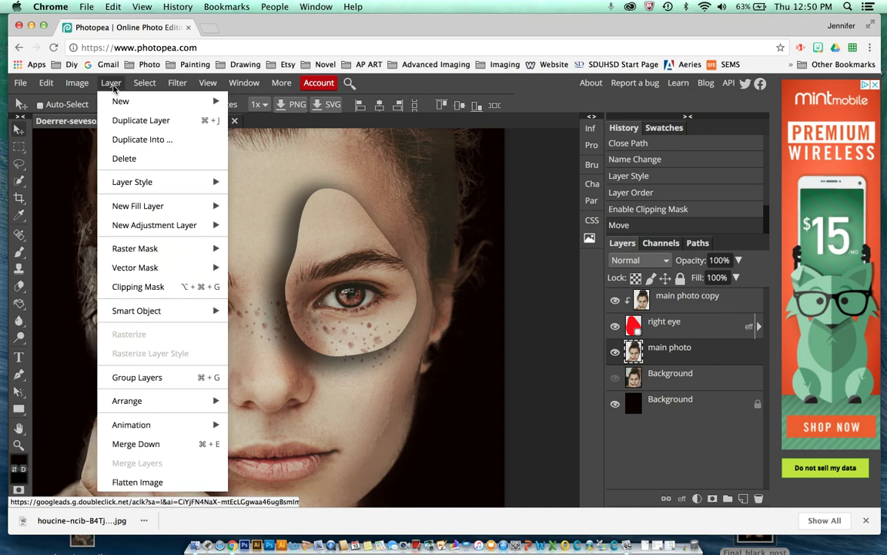
click(181, 121)
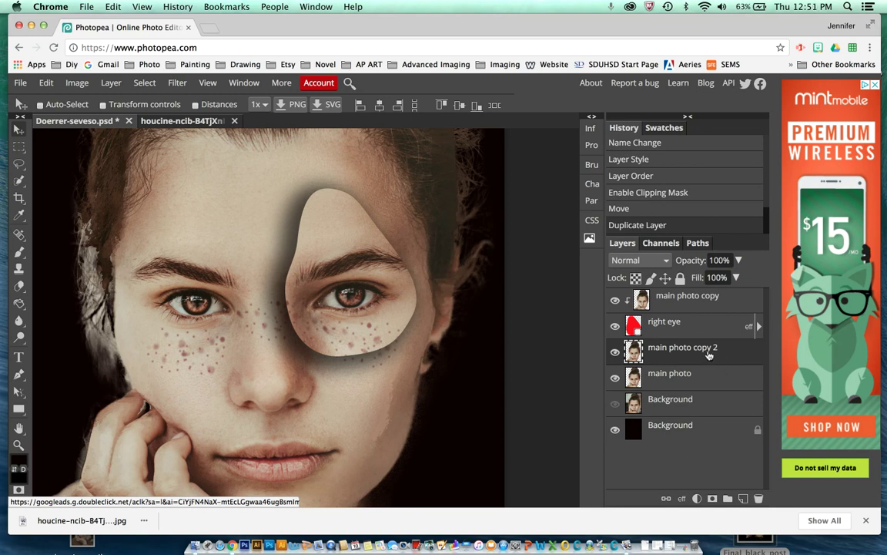
drag(708, 355, 706, 295)
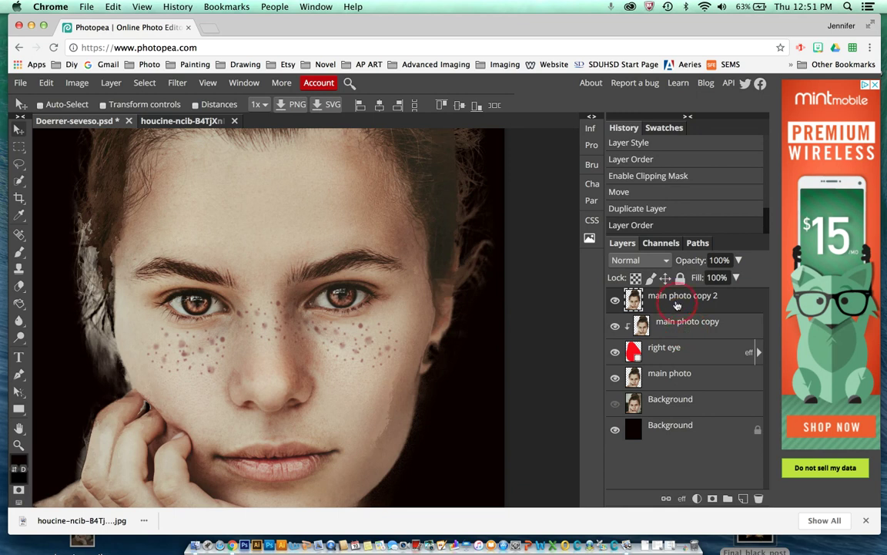
click(615, 300)
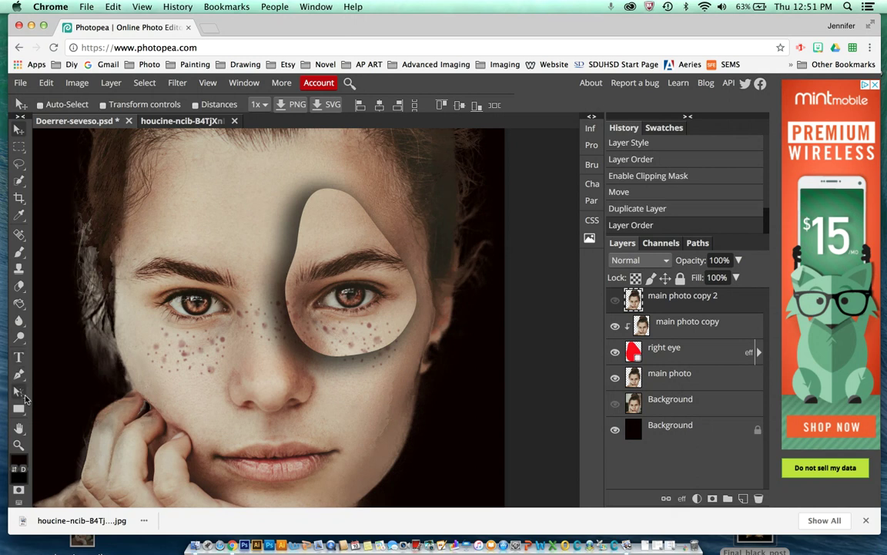
- Draw a small closed red leaf shape on the forehead with the Pen tool in Shape mode, overlapping the teardrop's upper edge
click(21, 335)
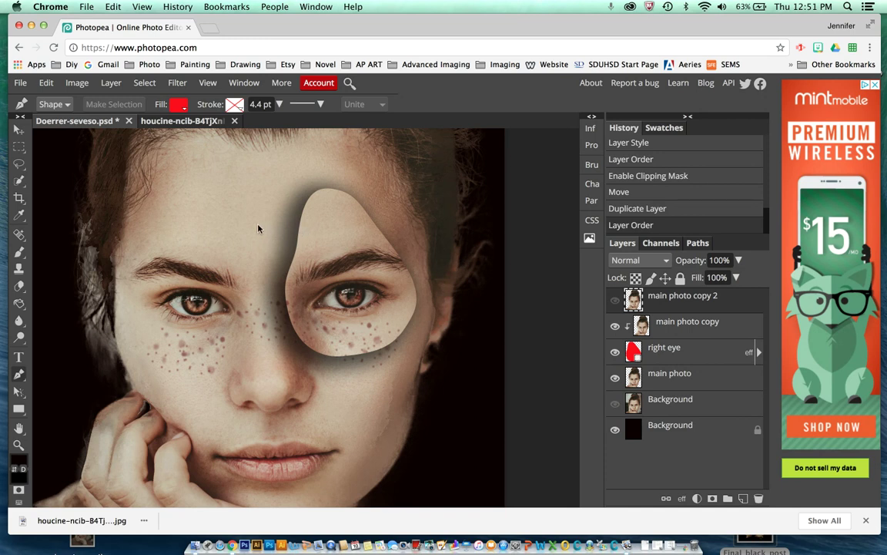
click(311, 223)
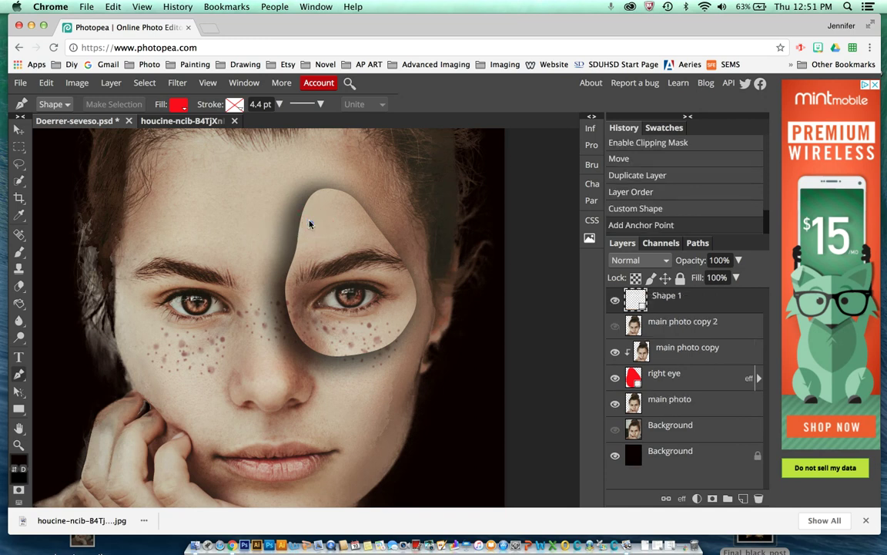
drag(266, 204, 244, 202)
drag(255, 241, 286, 250)
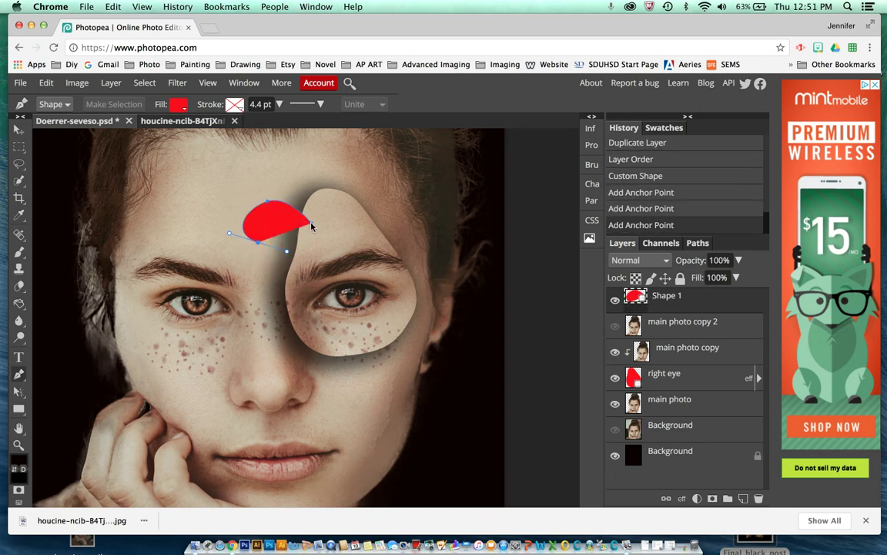
click(311, 223)
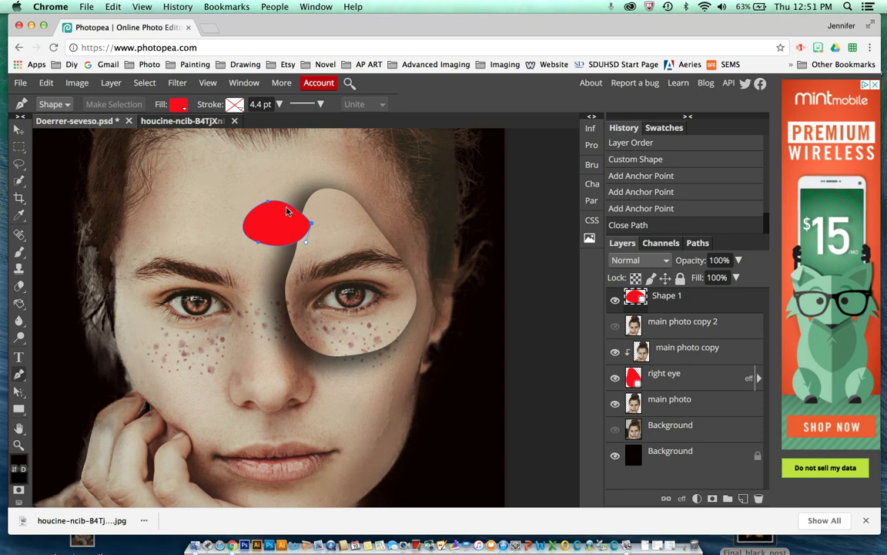
- Expand the "right eye" layer's effects and copy its drop shadow onto the forehead shape layer "Shape 1"
click(755, 383)
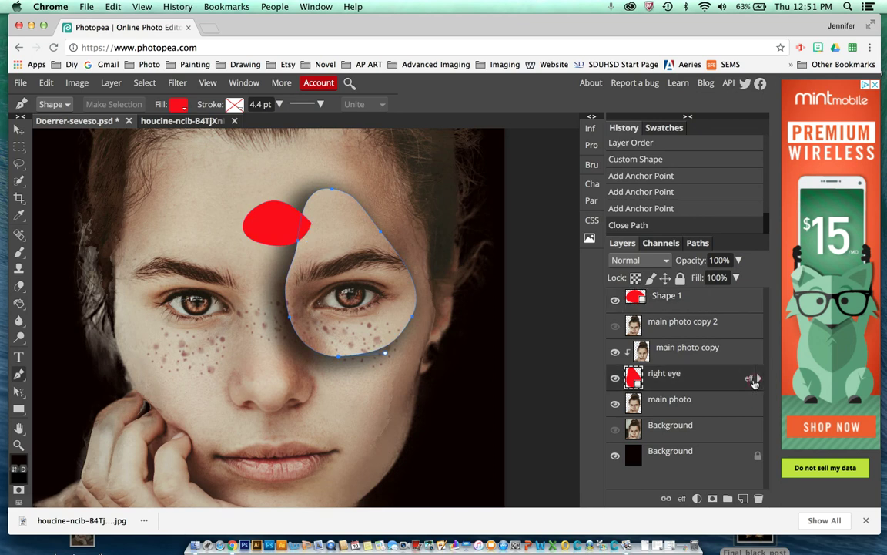
click(758, 379)
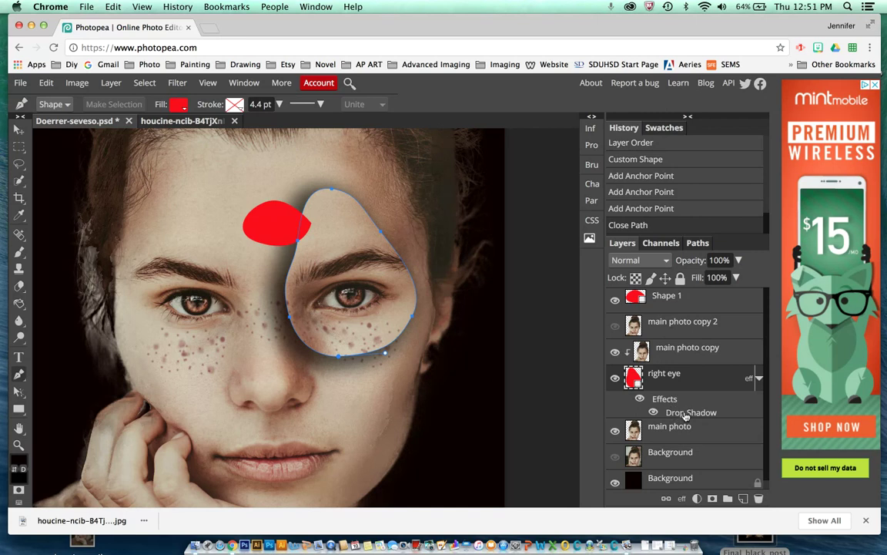
drag(685, 416, 680, 310)
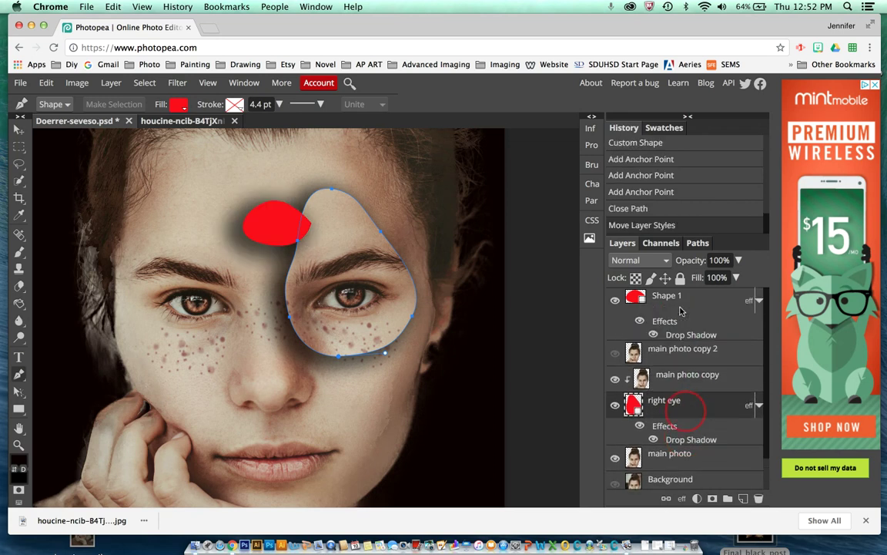
- Undo the drop shadow transfer onto "Shape 1"
click(657, 311)
click(643, 178)
click(679, 210)
click(666, 192)
click(654, 210)
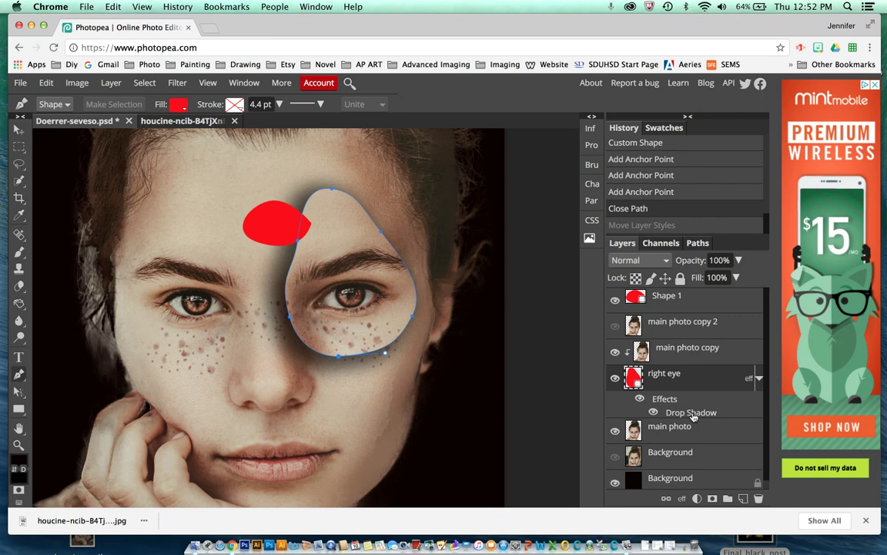
- Copy the drop shadow from "right eye" onto "Shape 1" while keeping it on "right eye"
drag(692, 416, 691, 312)
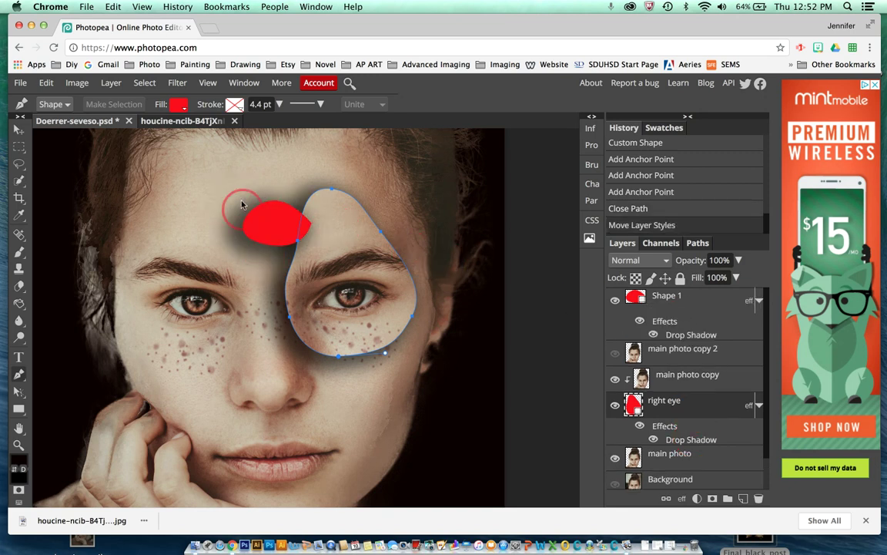
drag(747, 409, 623, 349)
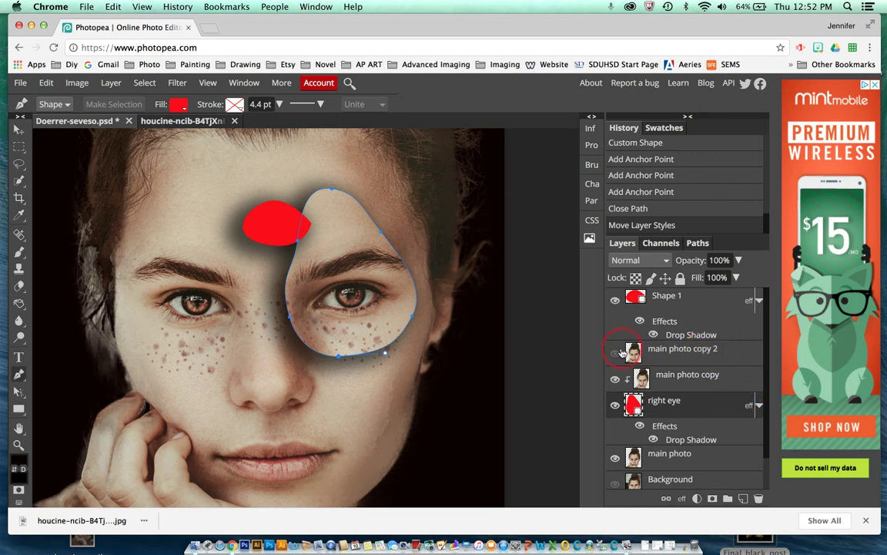
- Show "main photo copy 2", move it above "Shape 1" and clip it to that shape with a clipping mask
click(615, 355)
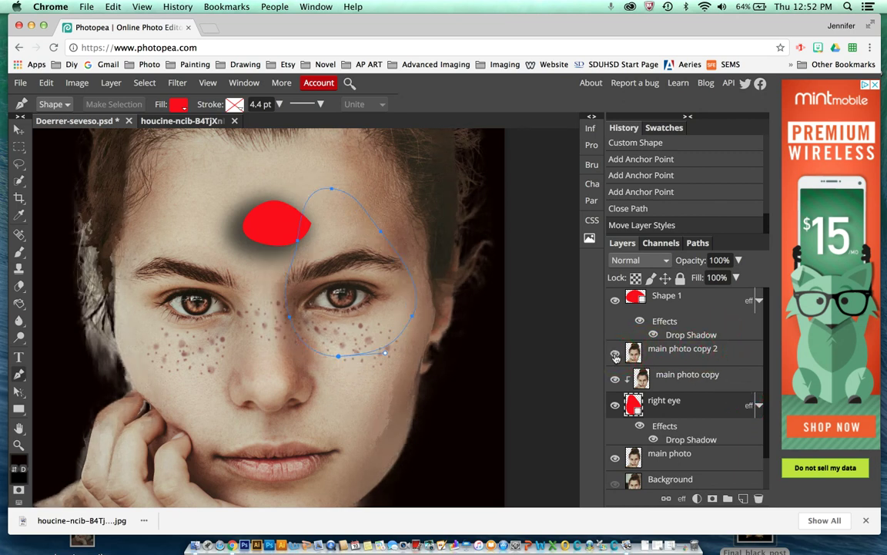
drag(702, 352, 702, 296)
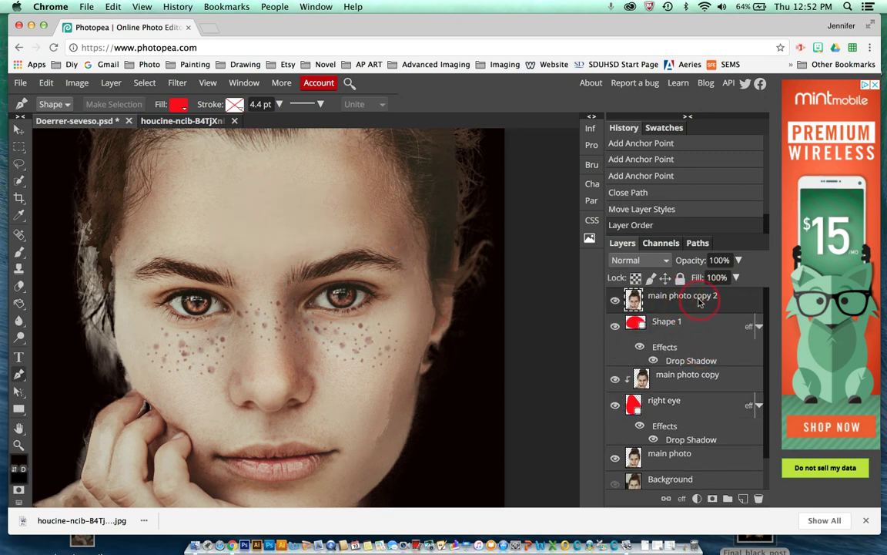
click(114, 84)
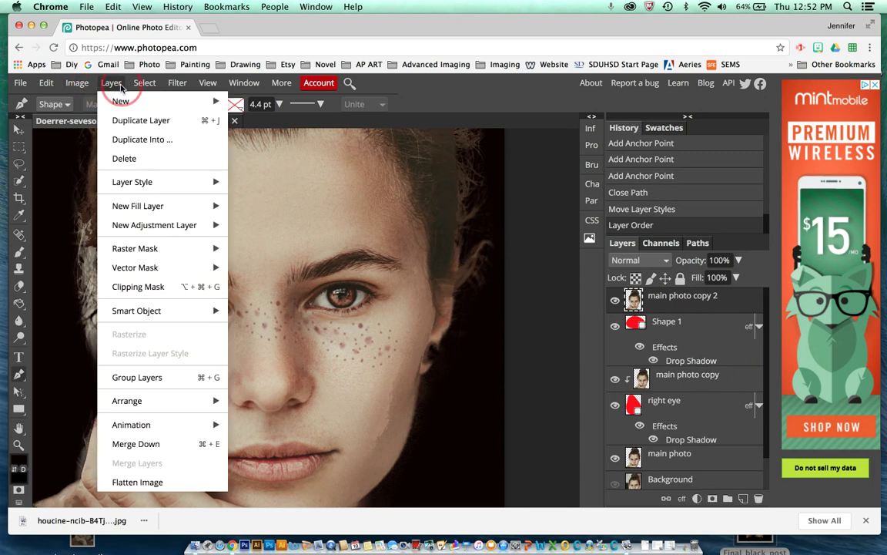
mouse_move(179, 288)
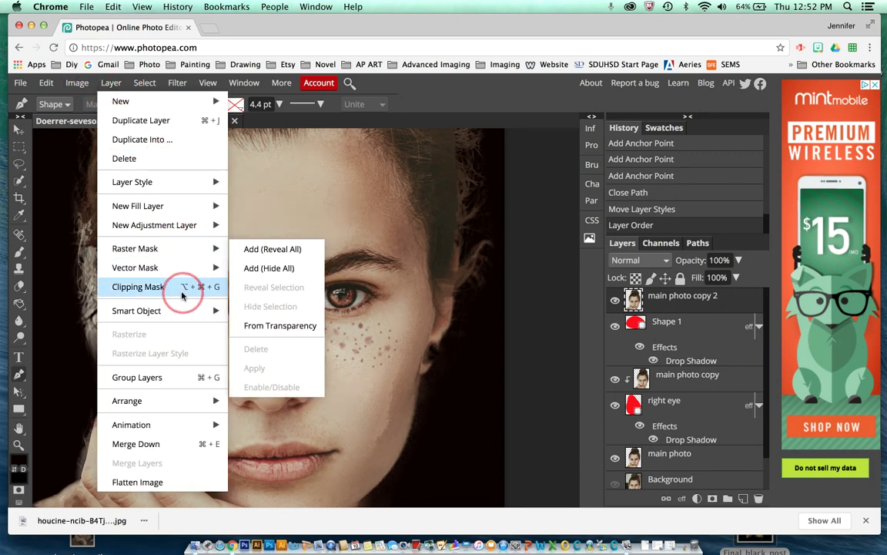
click(139, 290)
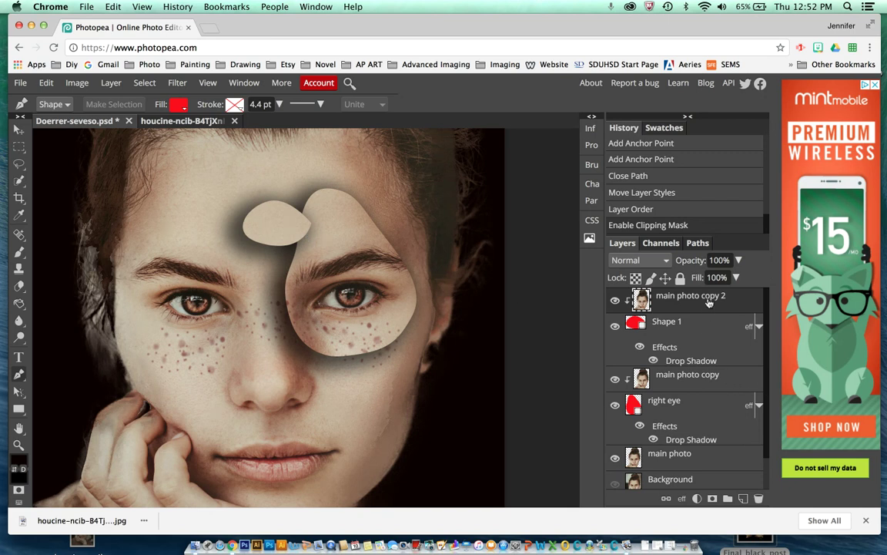
- Draw a large closed, curved red shape covering the mouth and chin with the Pen tool in Shape mode
click(21, 374)
click(218, 432)
drag(293, 416, 359, 448)
drag(347, 484, 371, 469)
click(267, 502)
drag(186, 473, 191, 440)
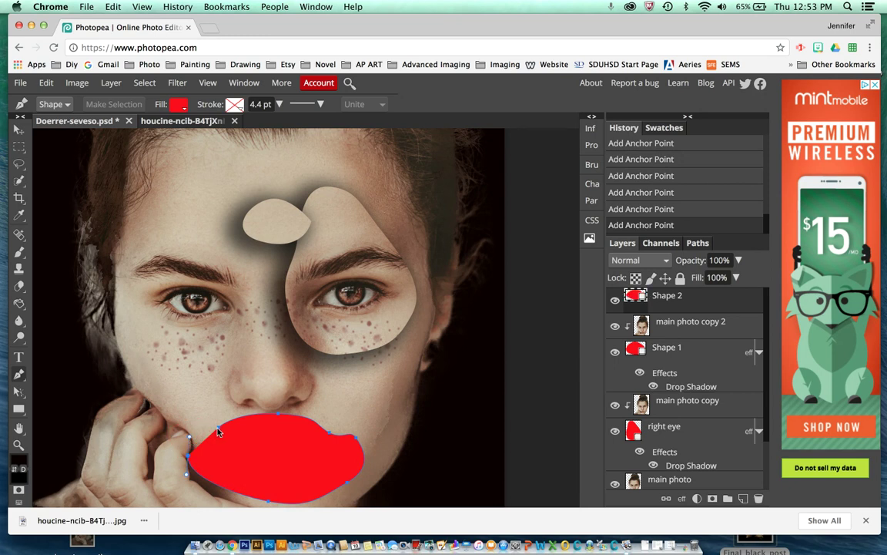
click(219, 427)
- Rename the new shape layer "mouth" and transfer the "right eye" layer's drop shadow onto it
double_click(667, 296)
scroll(673, 295, down, 2)
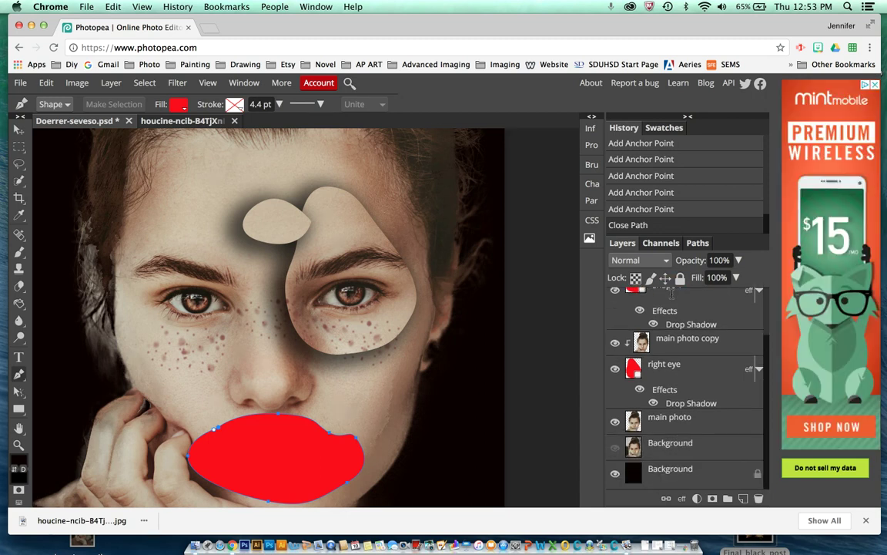
text(mouth)
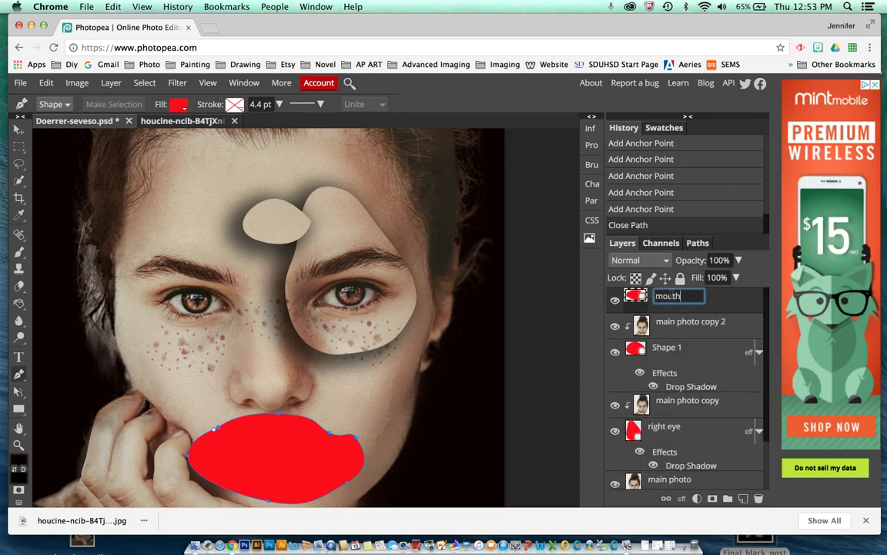
key(Return)
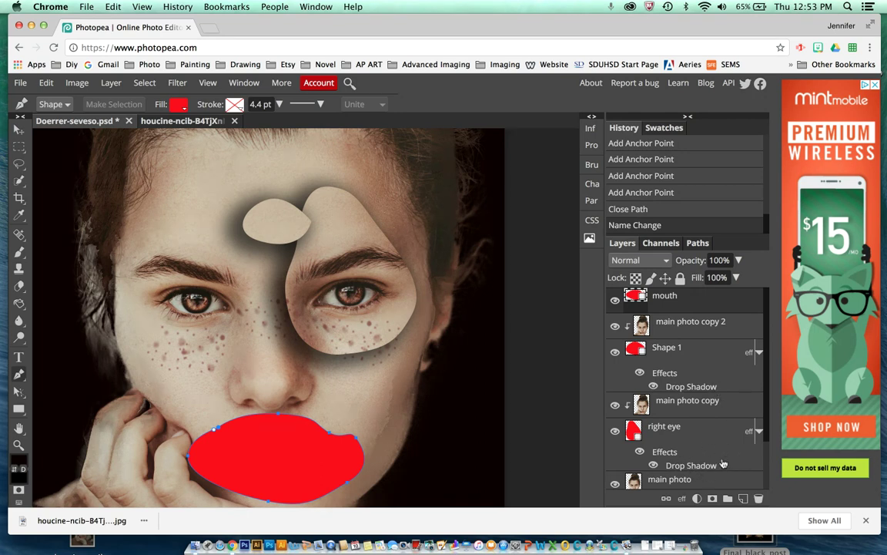
drag(699, 466, 691, 311)
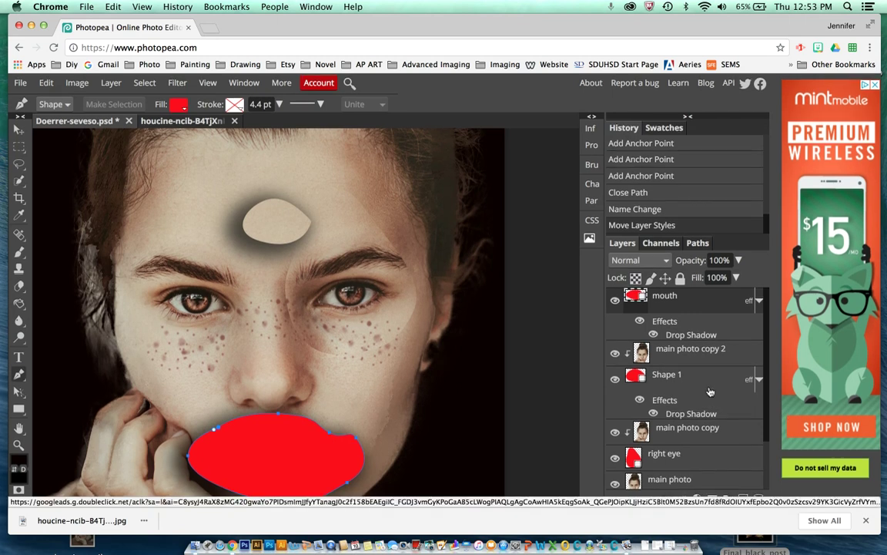
- Duplicate the "main photo" layer and try to move the copy to the top of the layer stack
scroll(702, 449, down, 1)
scroll(702, 449, down, 1)
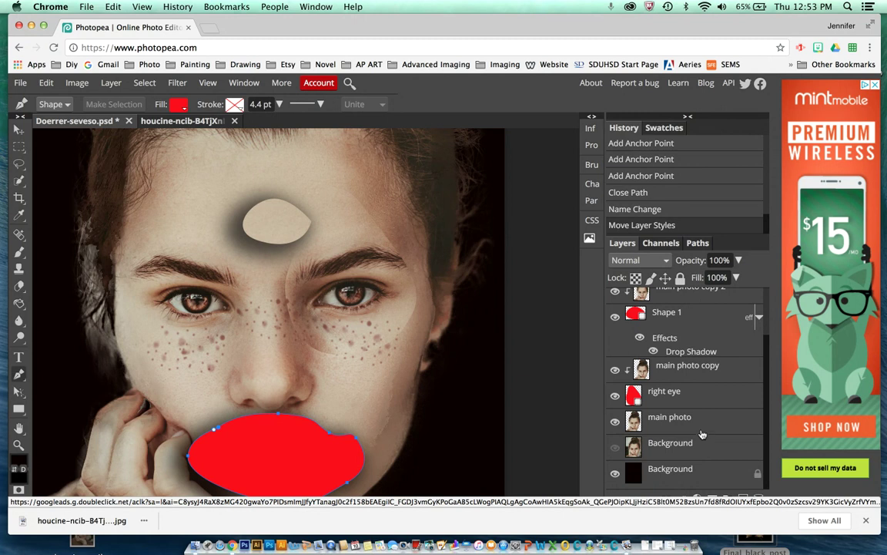
click(703, 425)
click(112, 83)
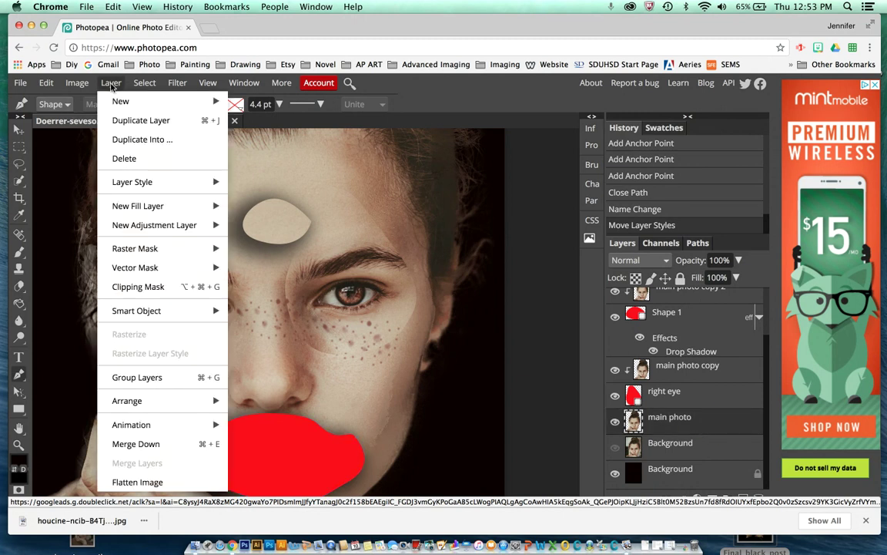
click(174, 124)
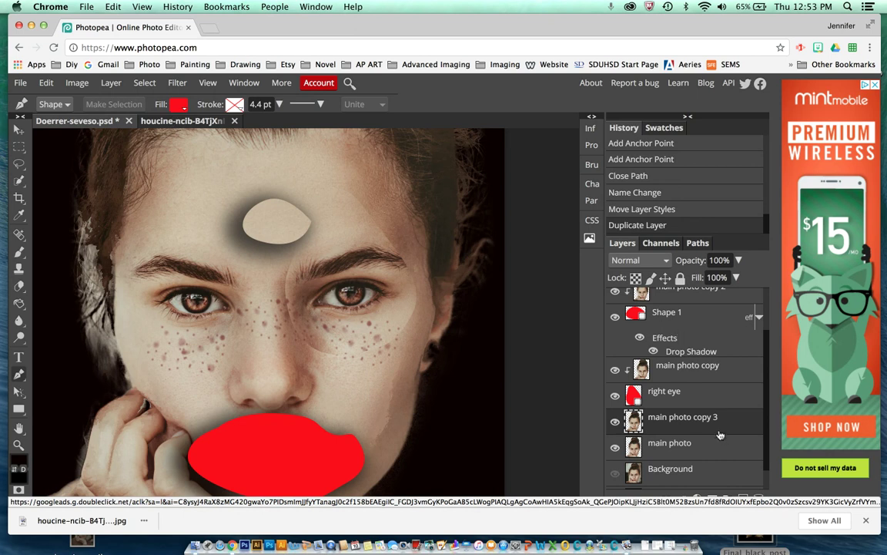
drag(716, 428, 713, 293)
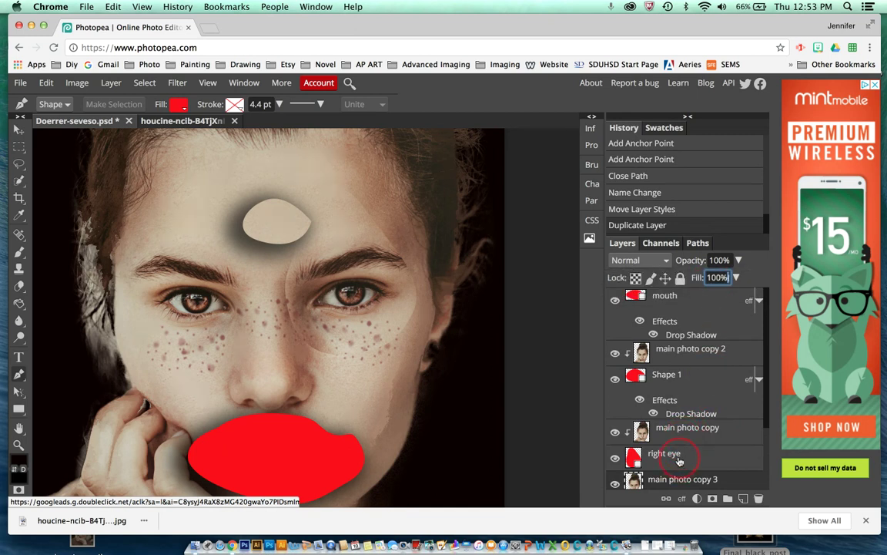
- Place another duplicate of the main photo directly above "mouth" and clip it to that shape with a clipping mask
scroll(687, 442, down, 3)
drag(690, 399, 688, 298)
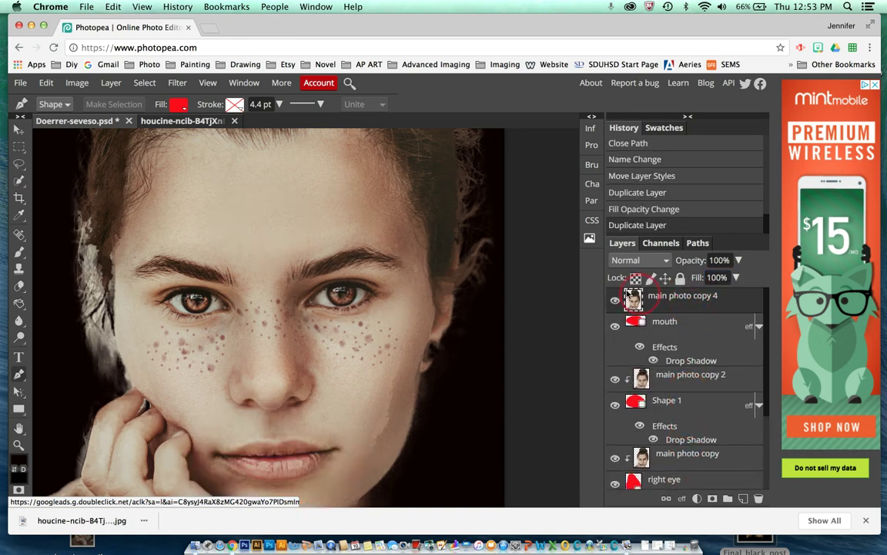
click(111, 83)
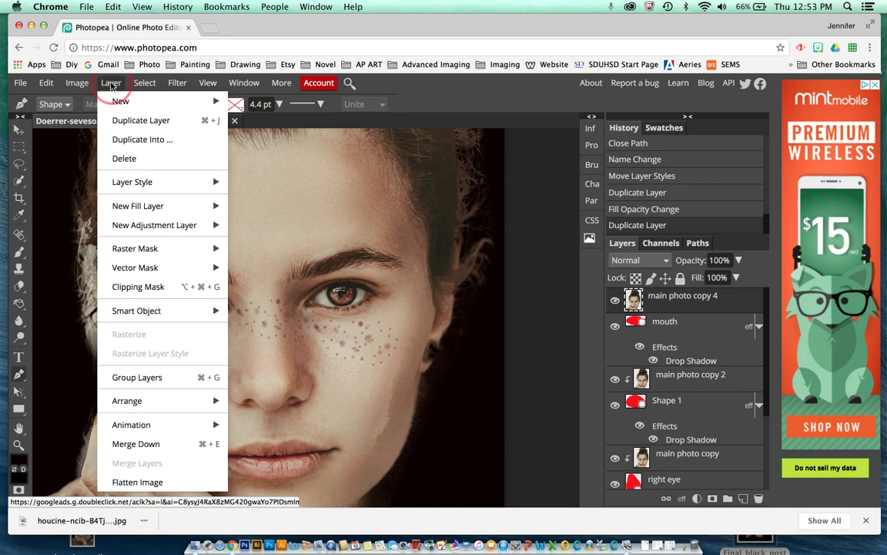
click(148, 287)
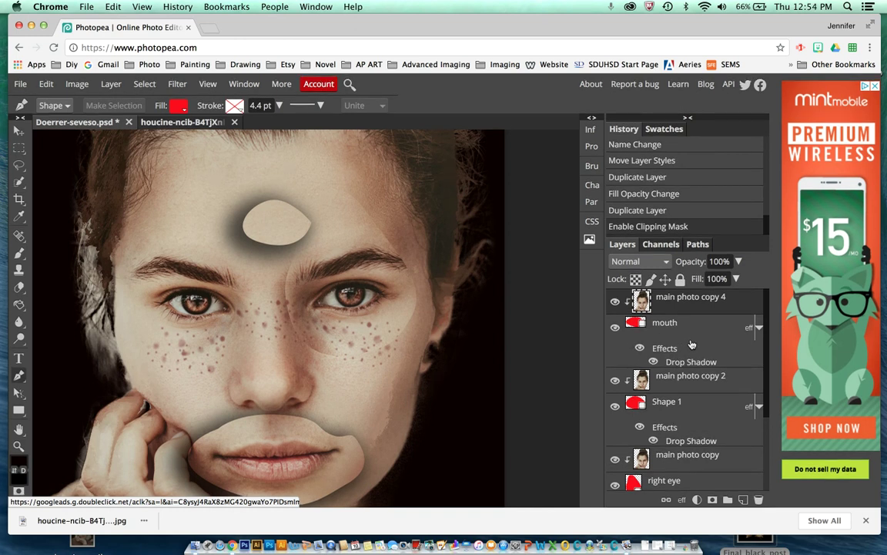
scroll(693, 354, down, 3)
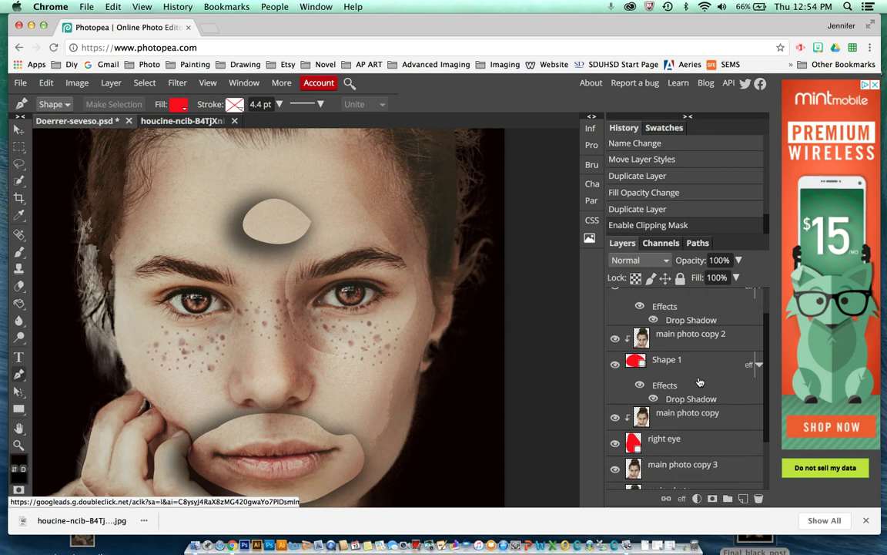
- Check the Shape 1 layer by toggling its visibility off and on, and select the topmost layer, "main photo copy 4"
scroll(699, 382, down, 1)
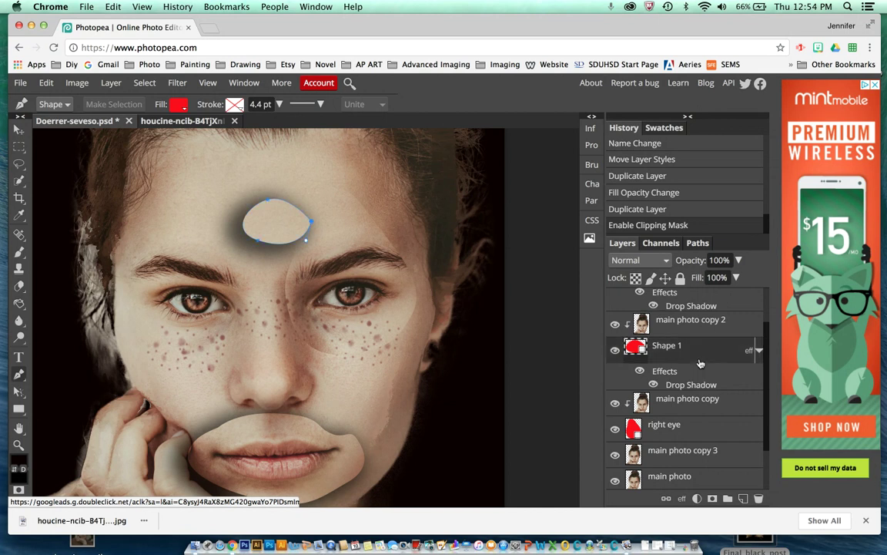
alt+click(615, 350)
alt+click(614, 352)
scroll(714, 402, up, 1)
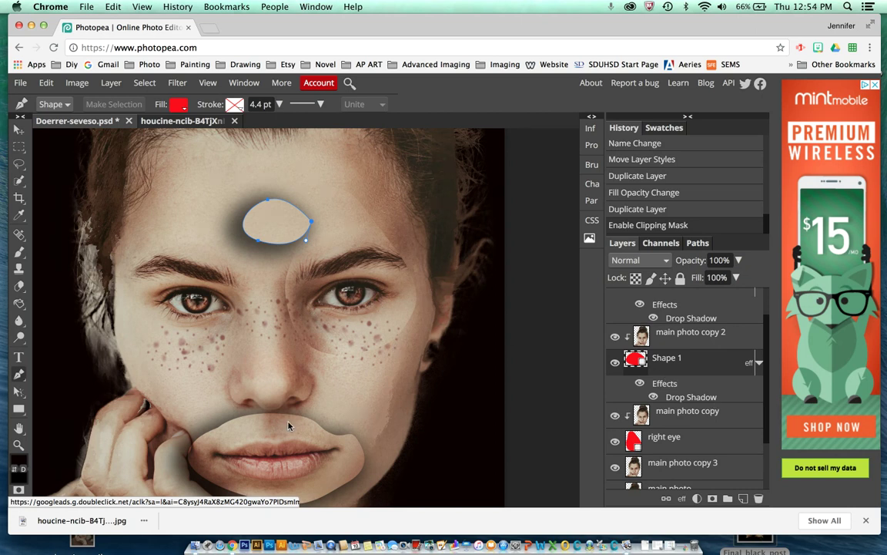
scroll(693, 385, up, 2)
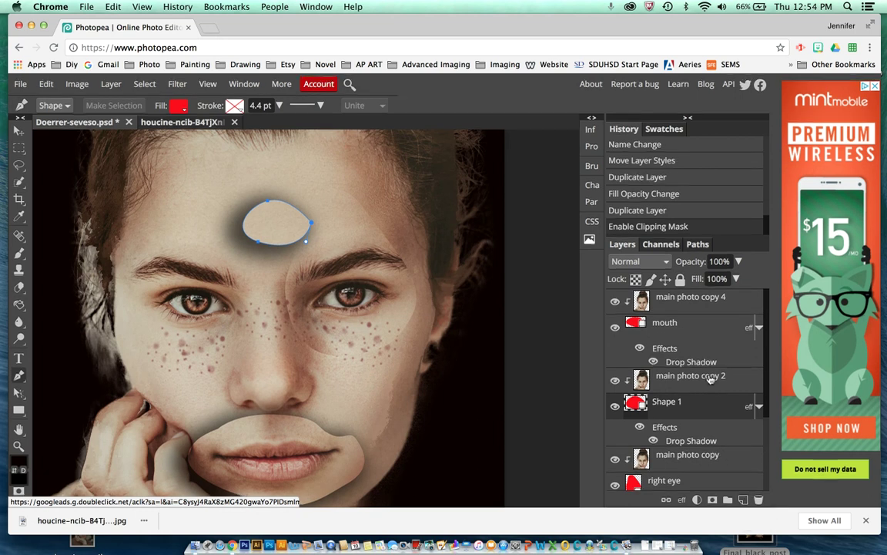
click(715, 299)
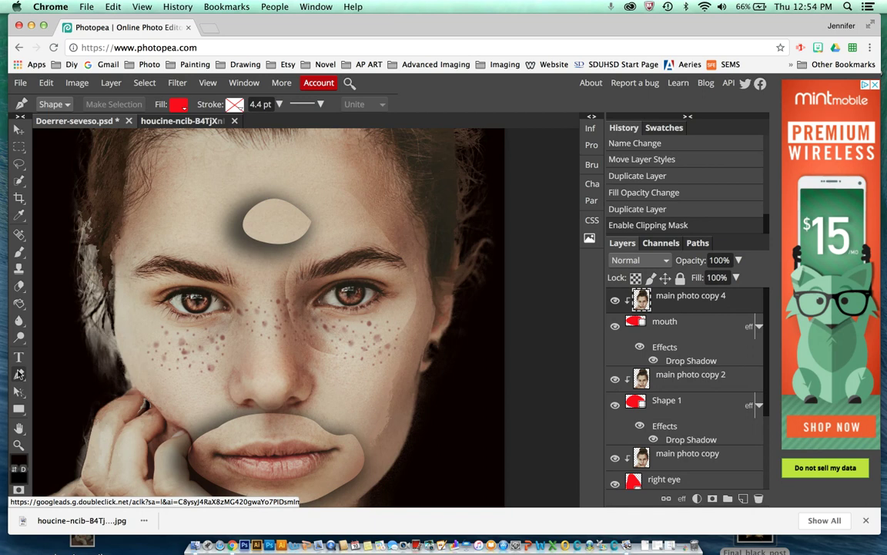
click(196, 223)
drag(240, 229, 259, 264)
click(259, 299)
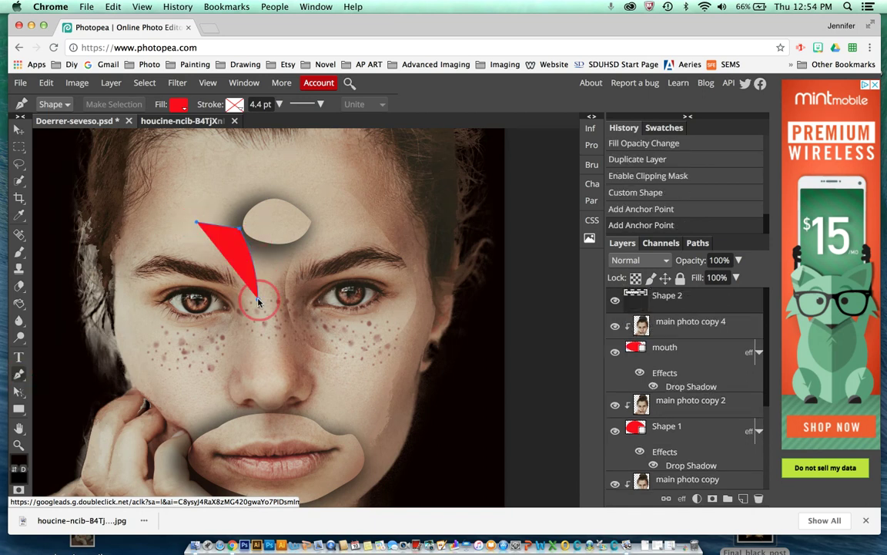
click(198, 332)
drag(159, 219, 159, 198)
alt+click(158, 219)
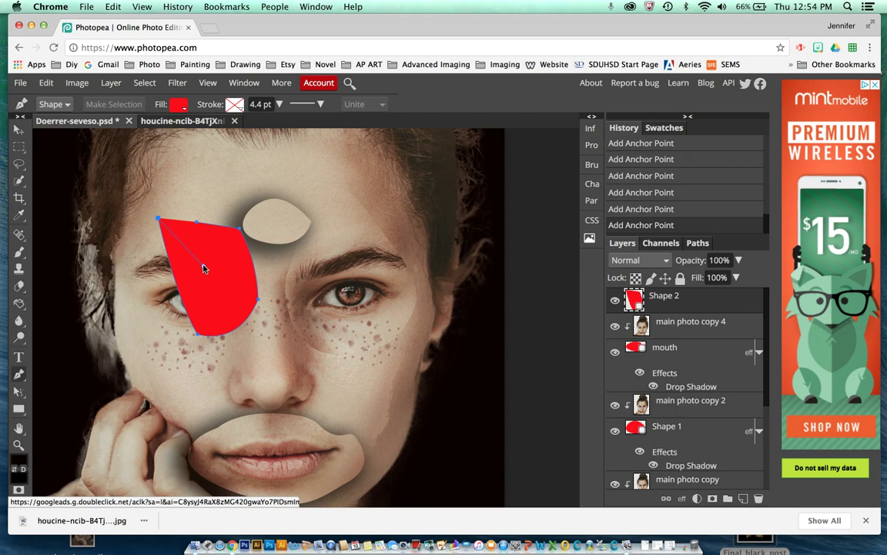
drag(198, 224, 203, 184)
key(Delete)
- Draw a curved red pen shape over the eye and brow beside the hand and copy the "mouth" layer's drop shadow onto it
click(169, 221)
click(232, 250)
drag(224, 333, 154, 336)
drag(147, 297, 147, 253)
drag(170, 223, 175, 189)
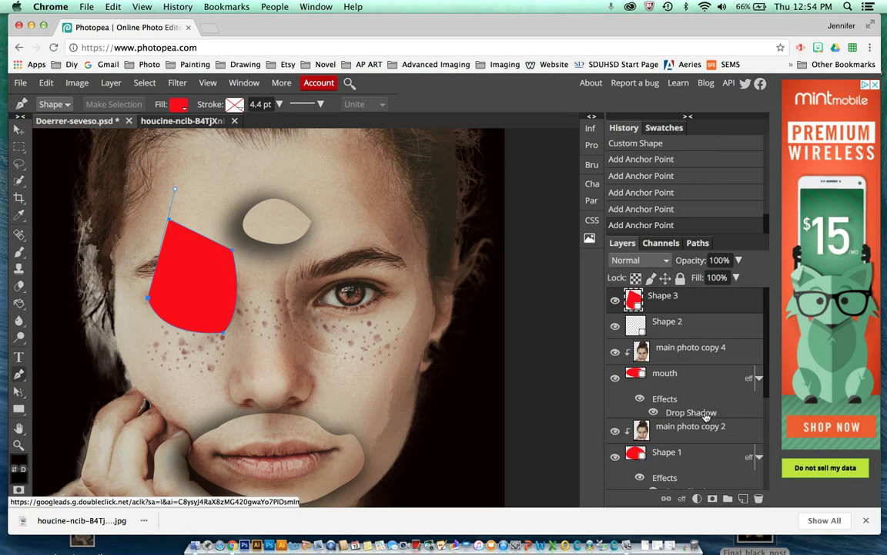
drag(703, 414, 698, 310)
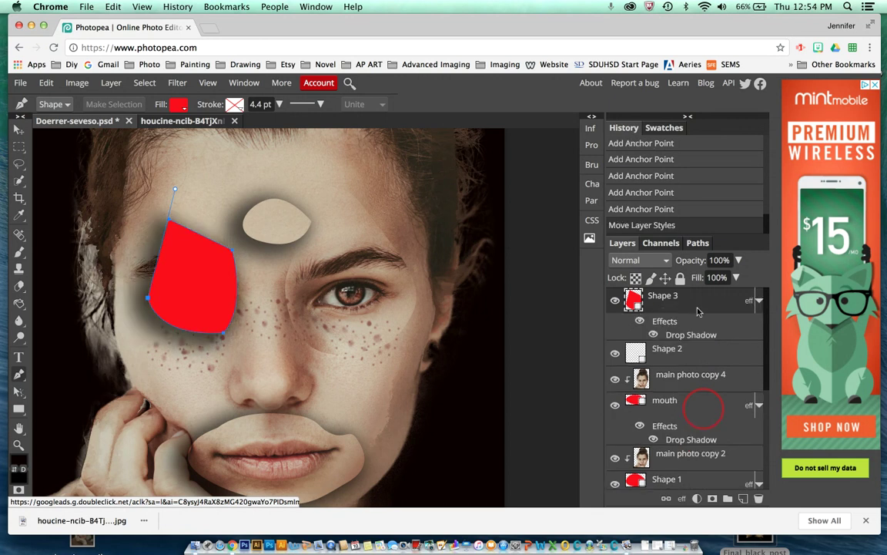
- Duplicate the original "main photo" layer
click(663, 348)
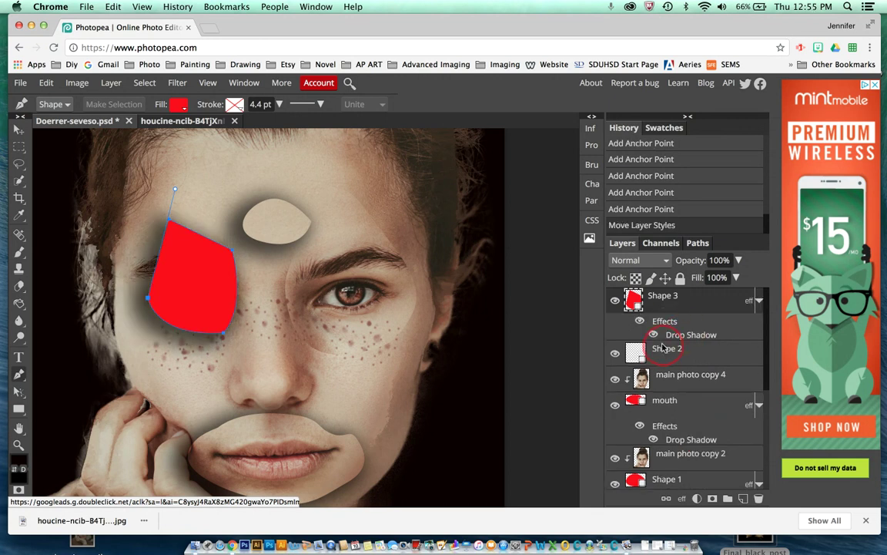
click(695, 395)
scroll(696, 395, down, 5)
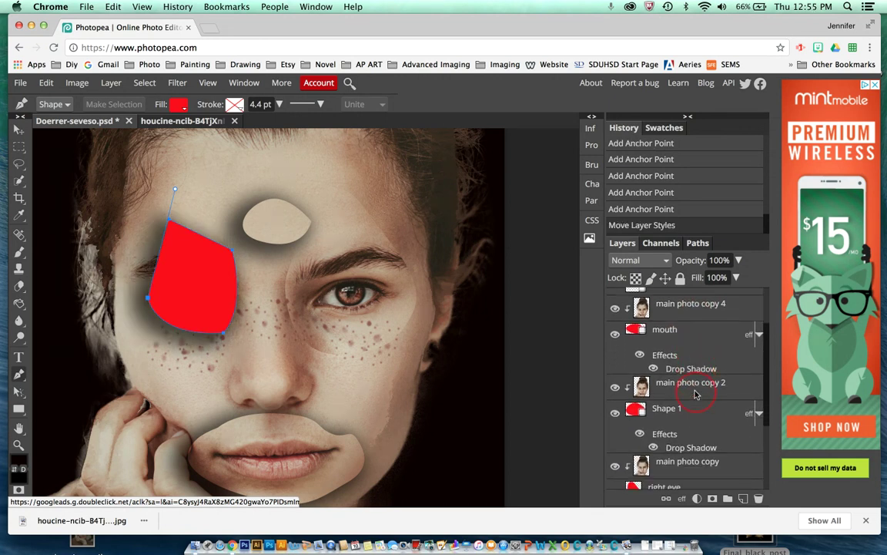
click(688, 424)
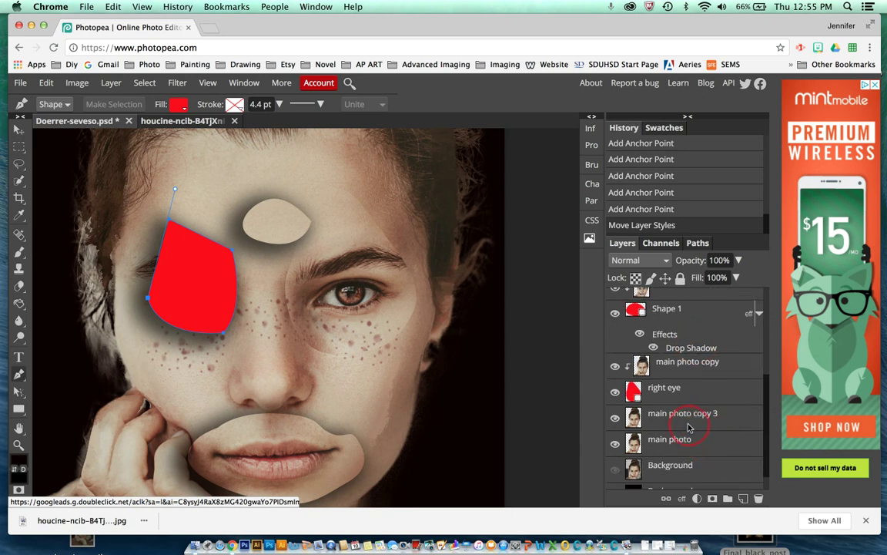
click(688, 420)
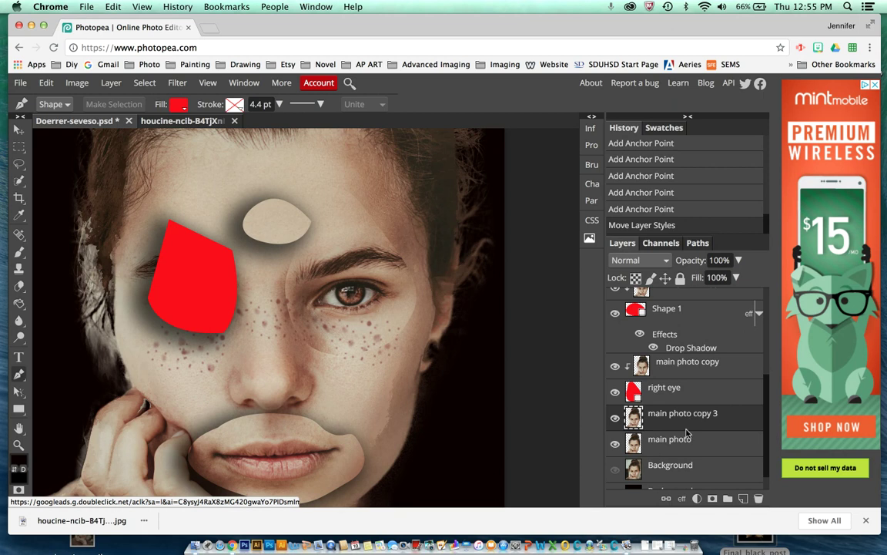
click(689, 429)
click(112, 83)
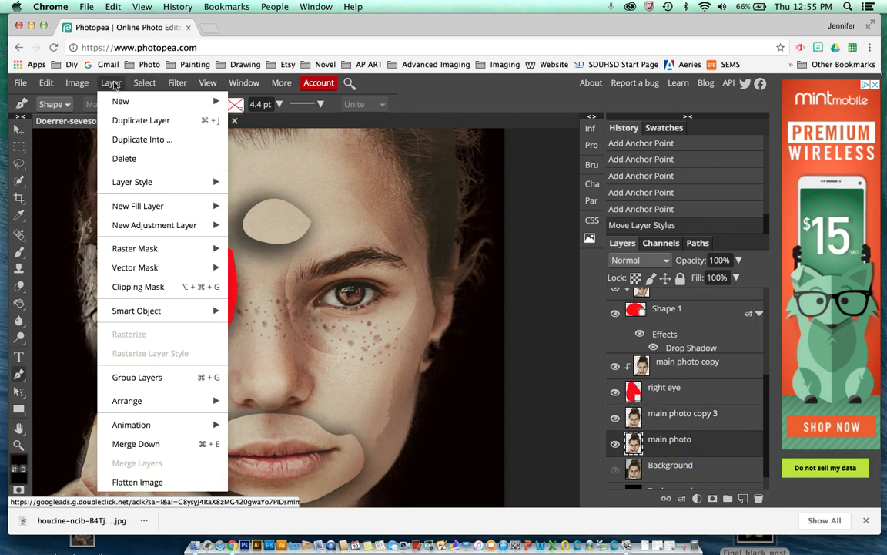
click(137, 120)
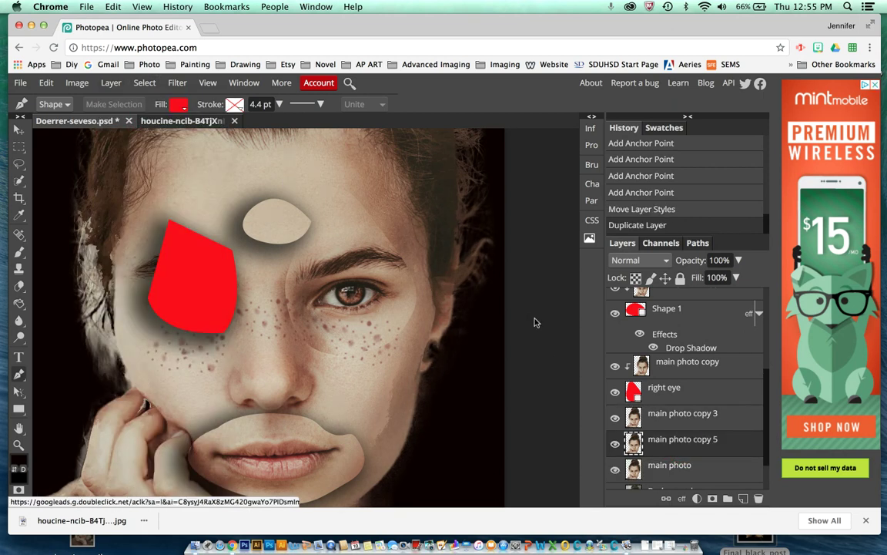
- Move the new photo copy directly above Shape 3 and clip it to that shape with a clipping mask
drag(697, 444, 693, 292)
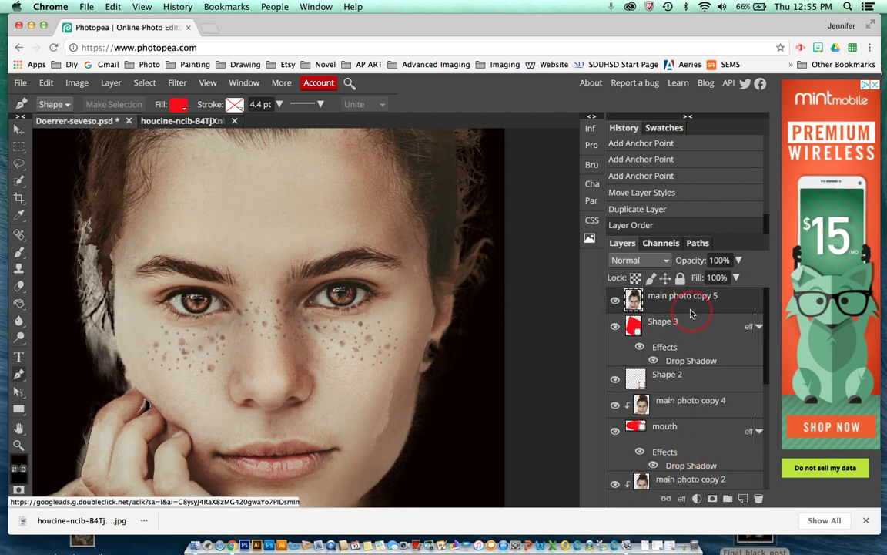
click(111, 82)
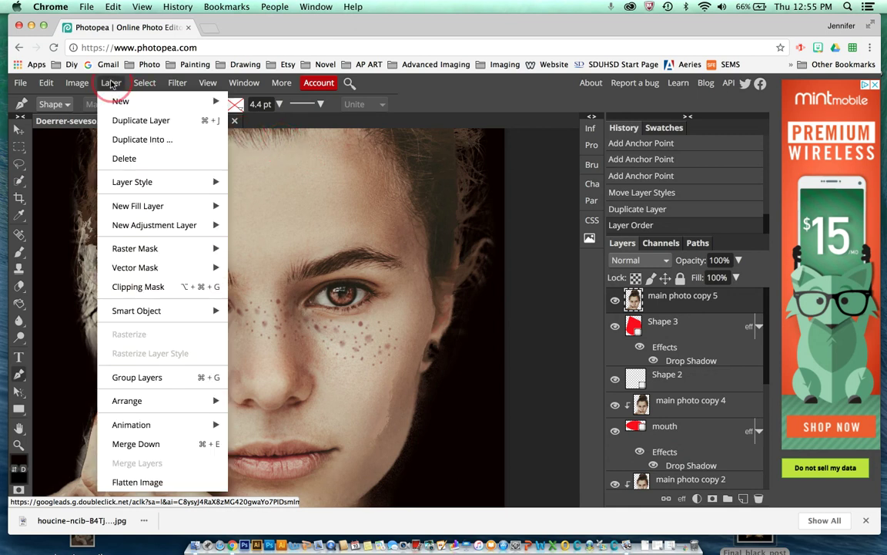
click(161, 287)
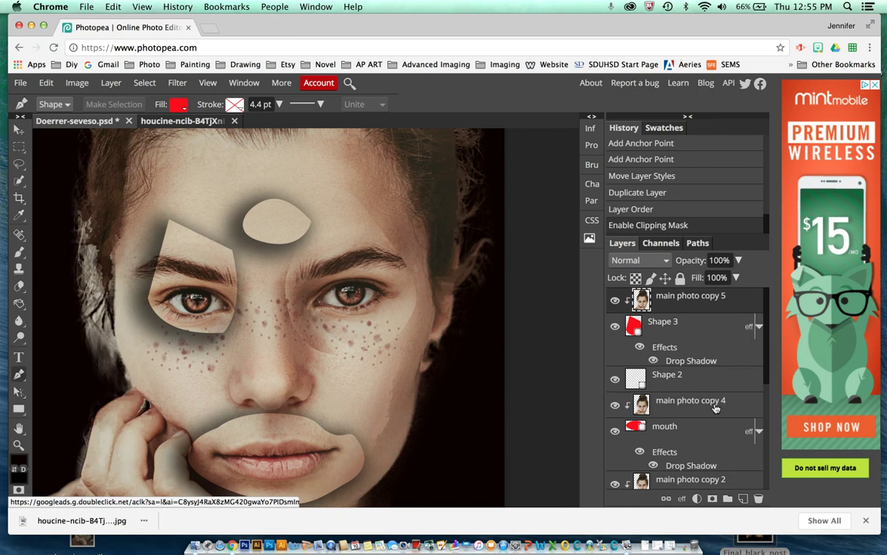
- Hide the empty Shape 2 layer and copy Shape 1's drop shadow onto the "right eye" layer
scroll(715, 409, down, 1)
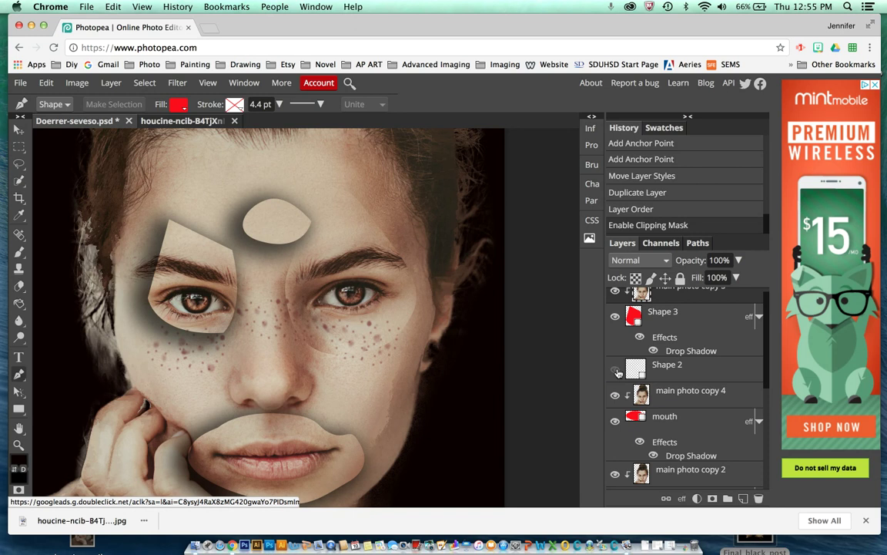
scroll(678, 385, down, 5)
scroll(690, 389, down, 1)
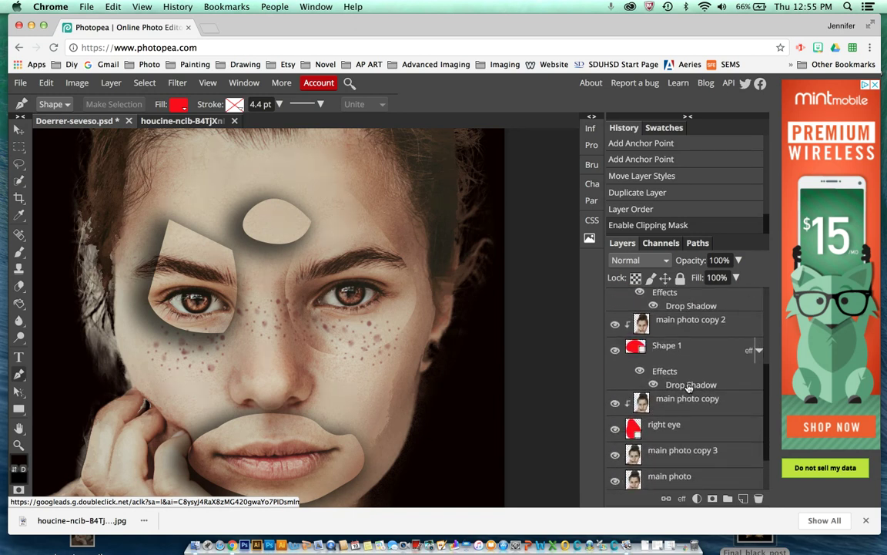
scroll(689, 388, down, 1)
click(664, 404)
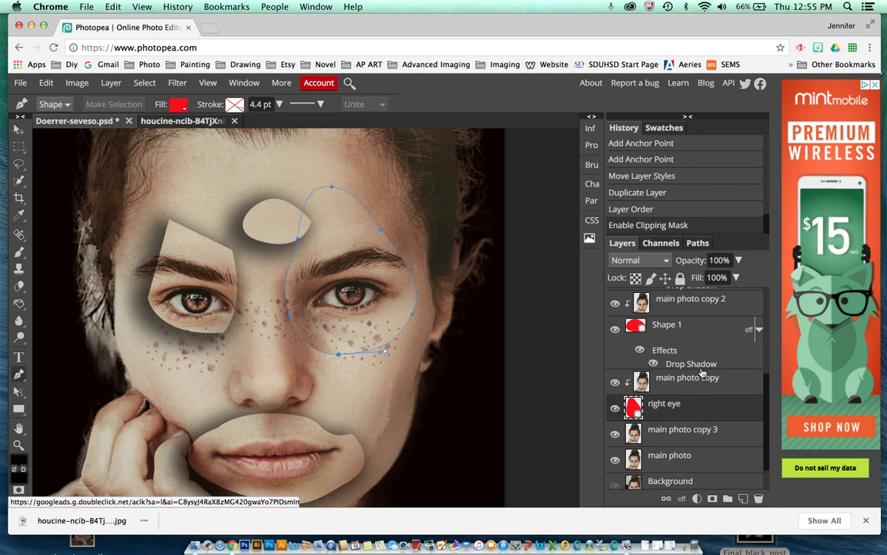
drag(691, 364, 682, 409)
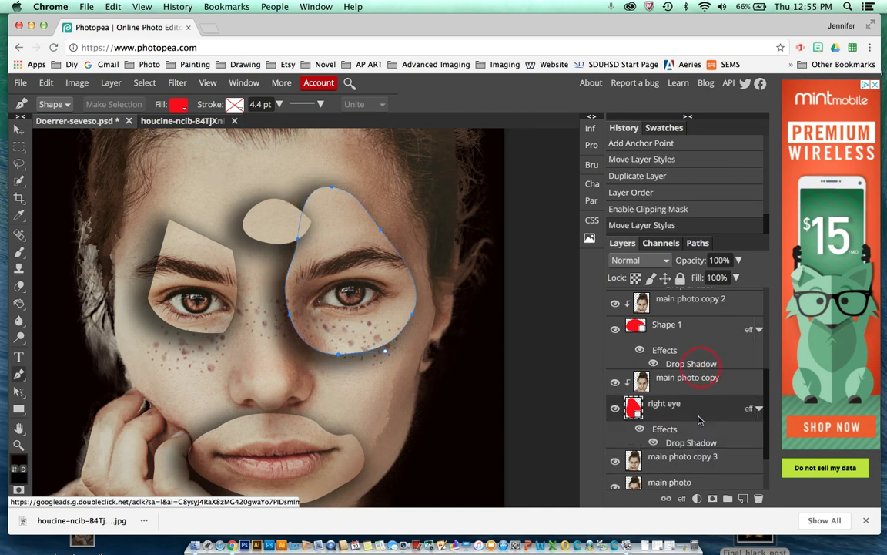
- Add a Color Overlay in turquoise 5bf3d7 to the forehead shape, Shape 1, through its layer style
click(18, 129)
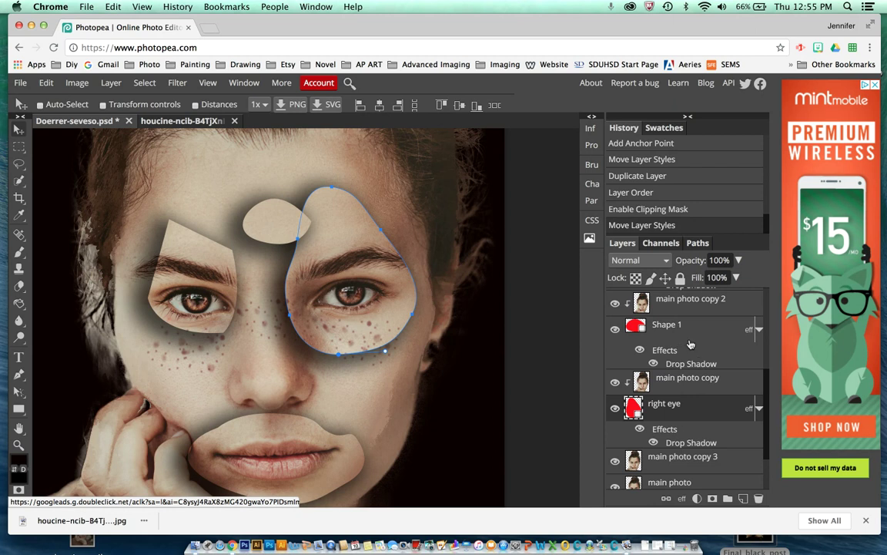
click(615, 330)
click(615, 329)
click(677, 330)
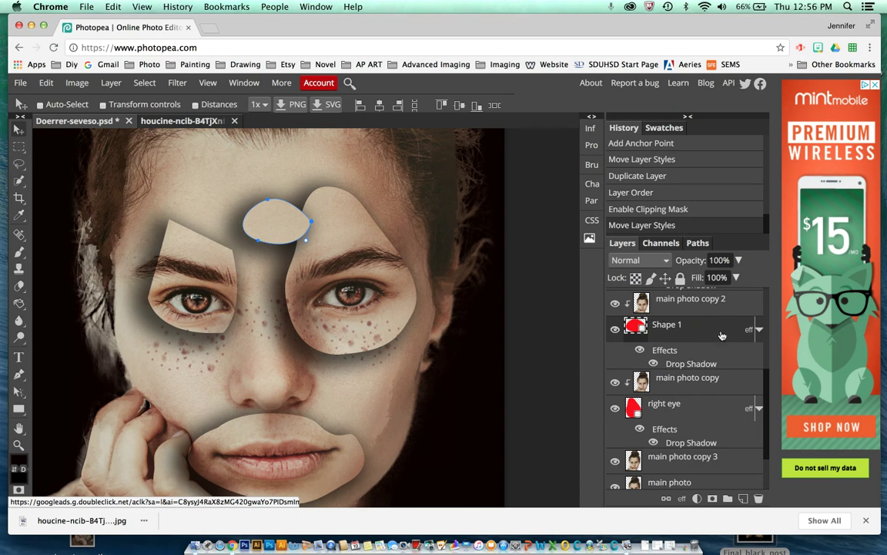
click(748, 331)
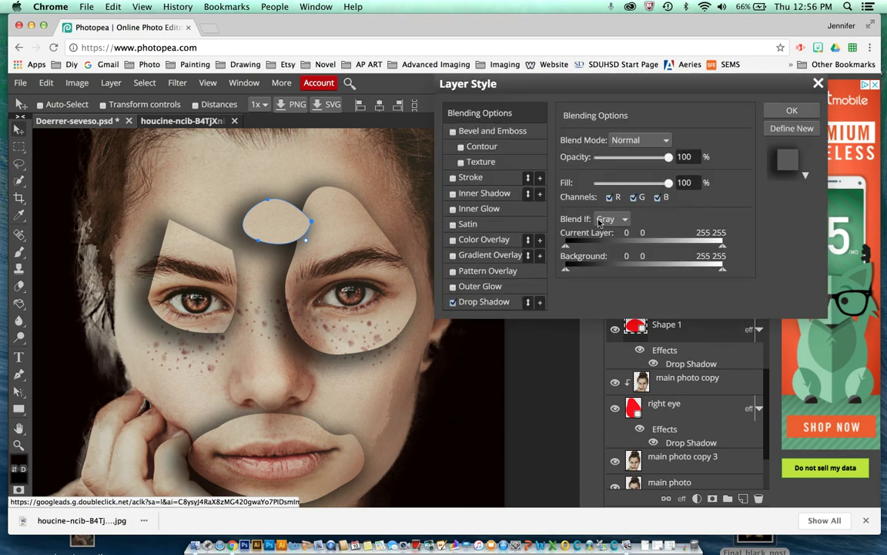
click(485, 240)
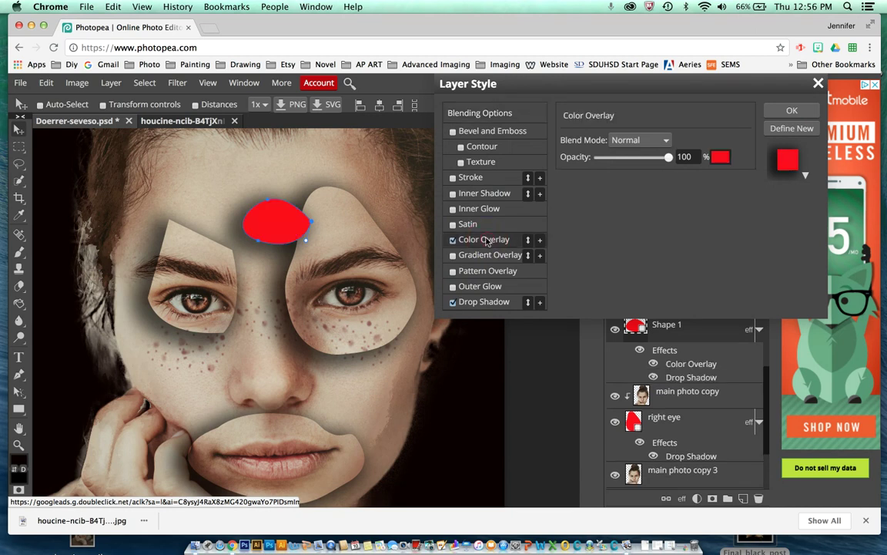
click(721, 157)
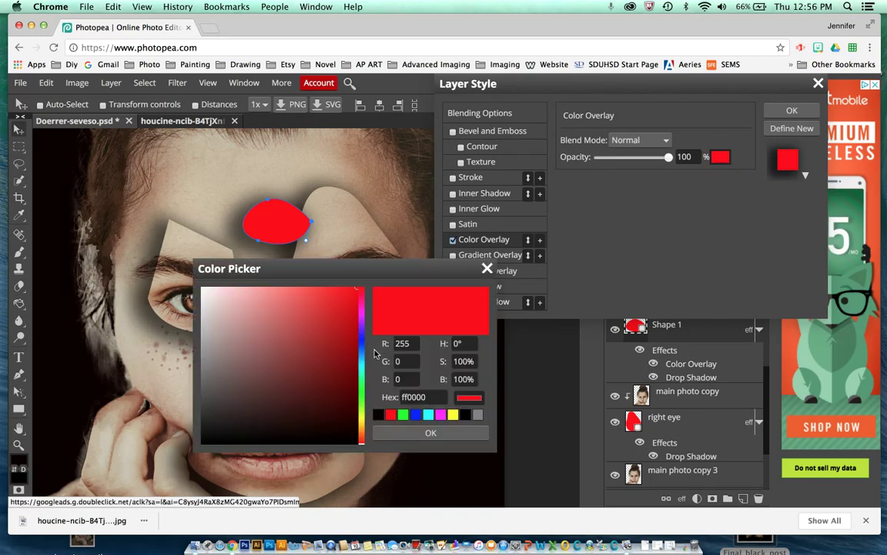
click(361, 373)
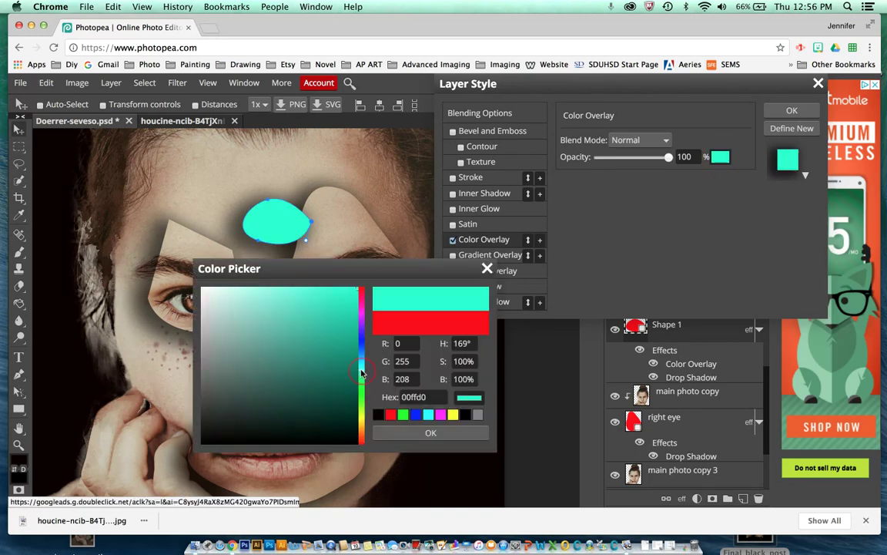
click(300, 297)
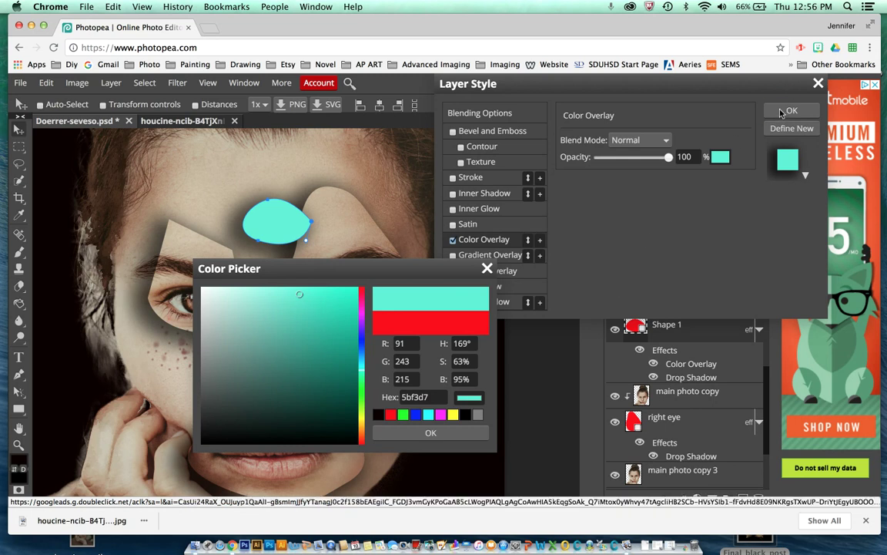
click(455, 429)
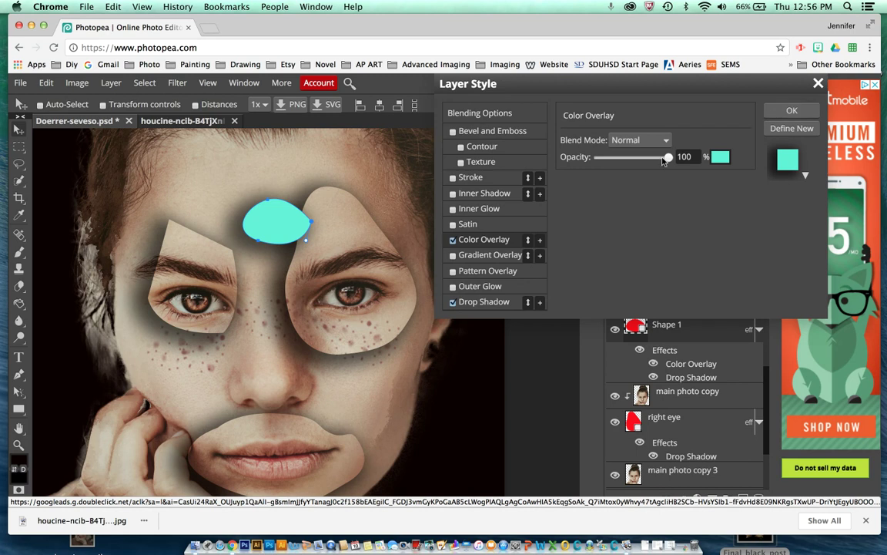
- Set the Color Overlay's opacity to 51% and its blend mode to Overlay, and apply the layer style
drag(667, 159, 634, 161)
click(643, 140)
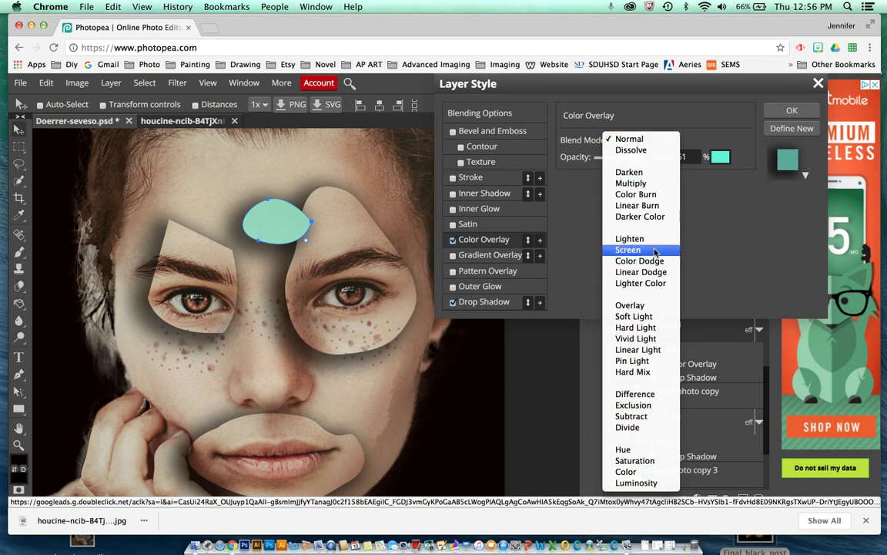
click(655, 306)
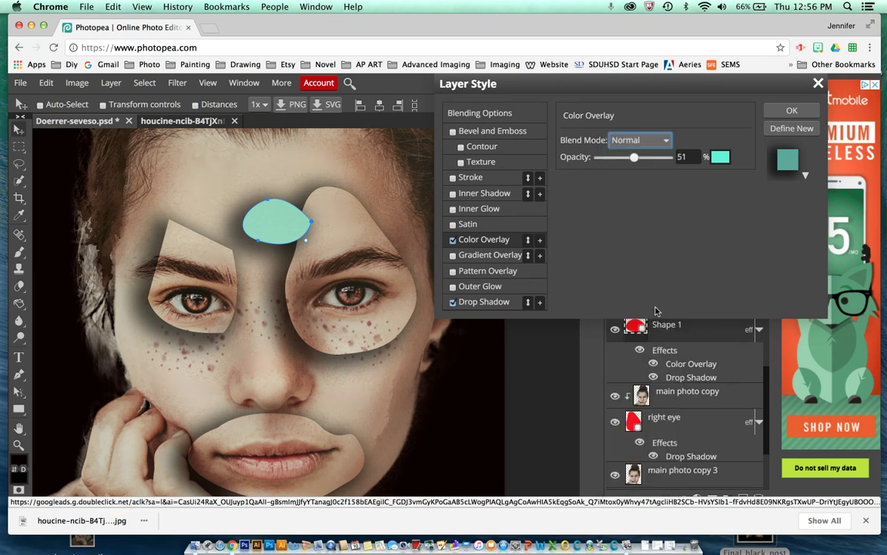
click(793, 113)
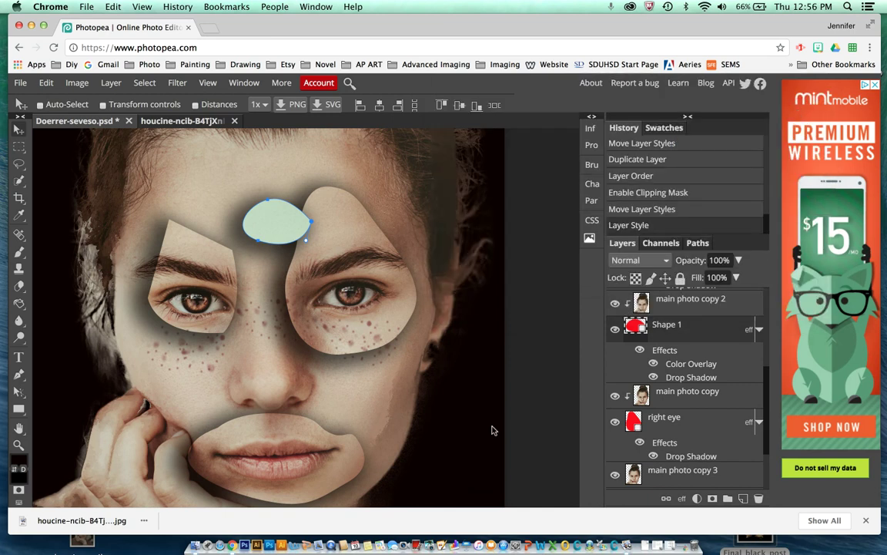